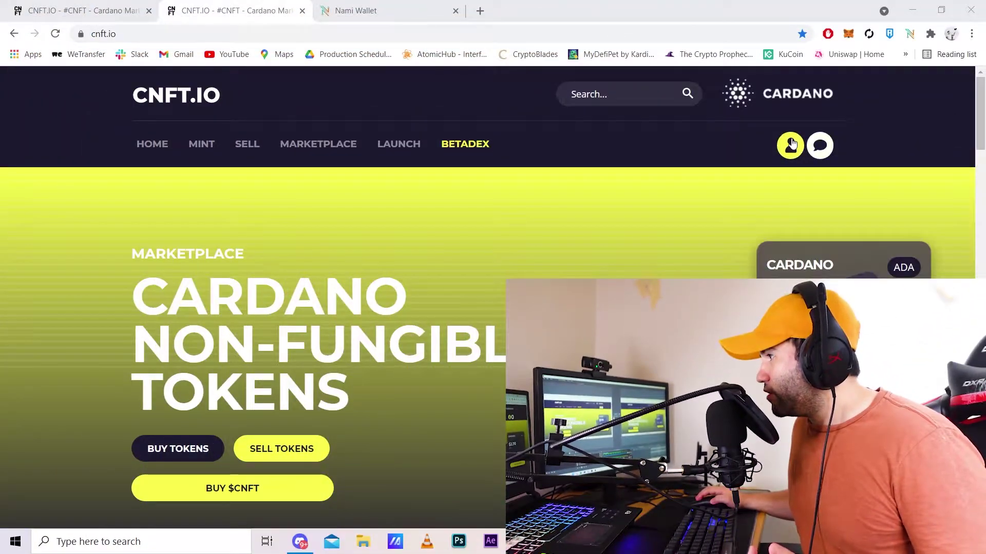
Log out of CNFT.io using Logout in the header's user icon dropdown.
click(790, 145)
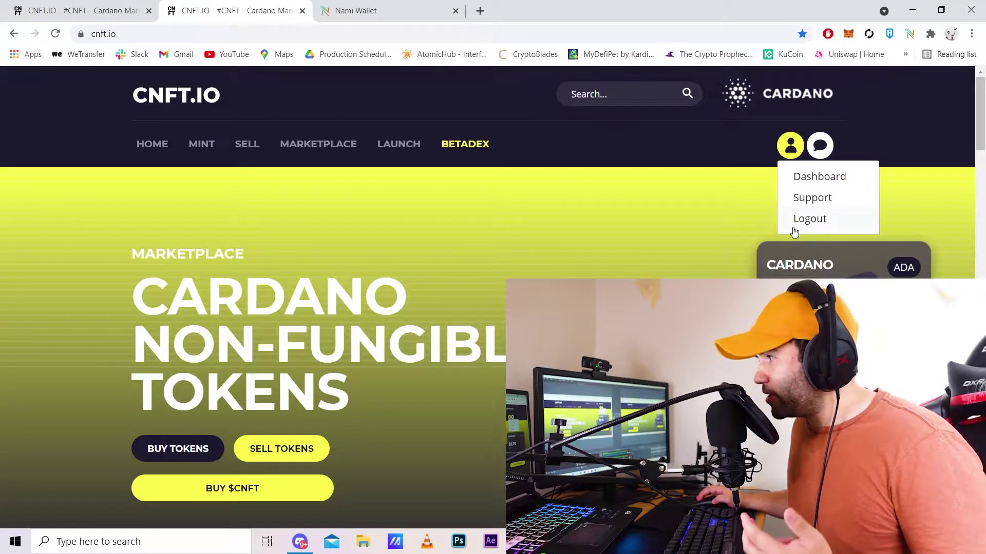
click(809, 220)
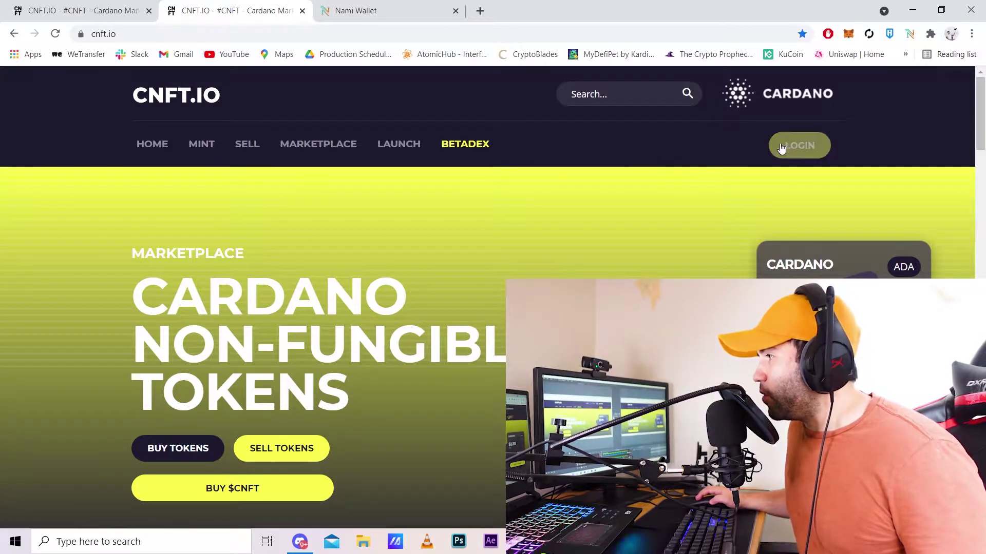
Look over the login and Create Your CNFT Account pages, then sign in with saved credentials.
click(799, 148)
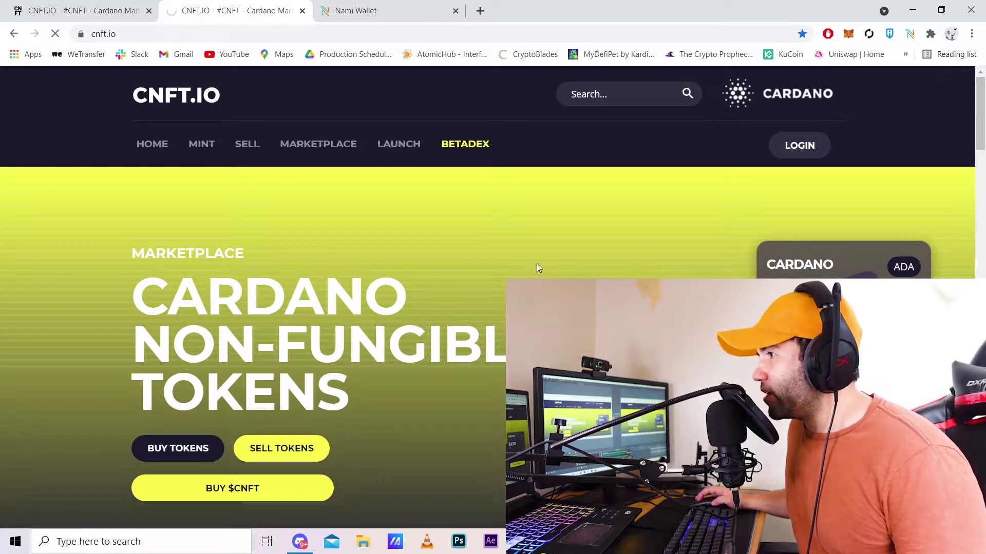
scroll(319, 280, down, 2)
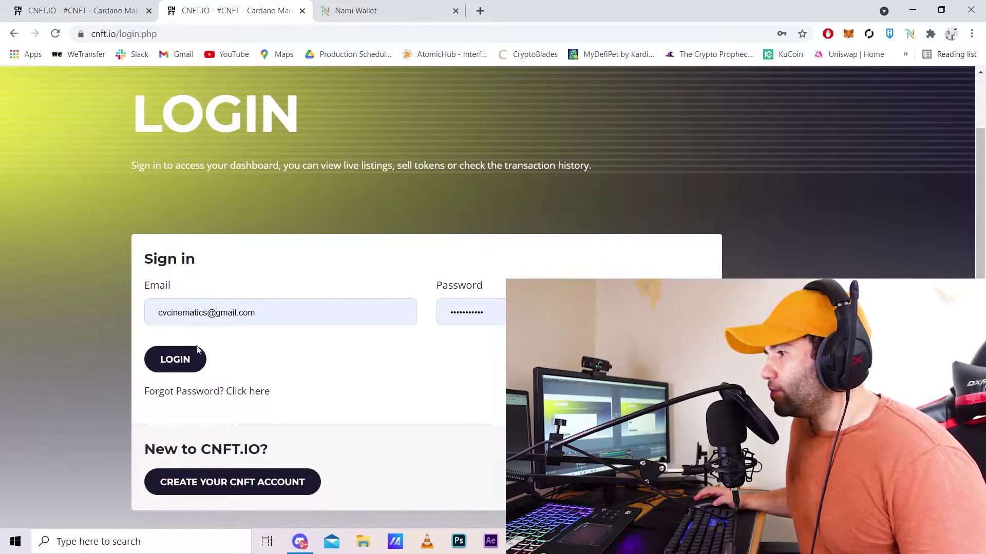
click(220, 486)
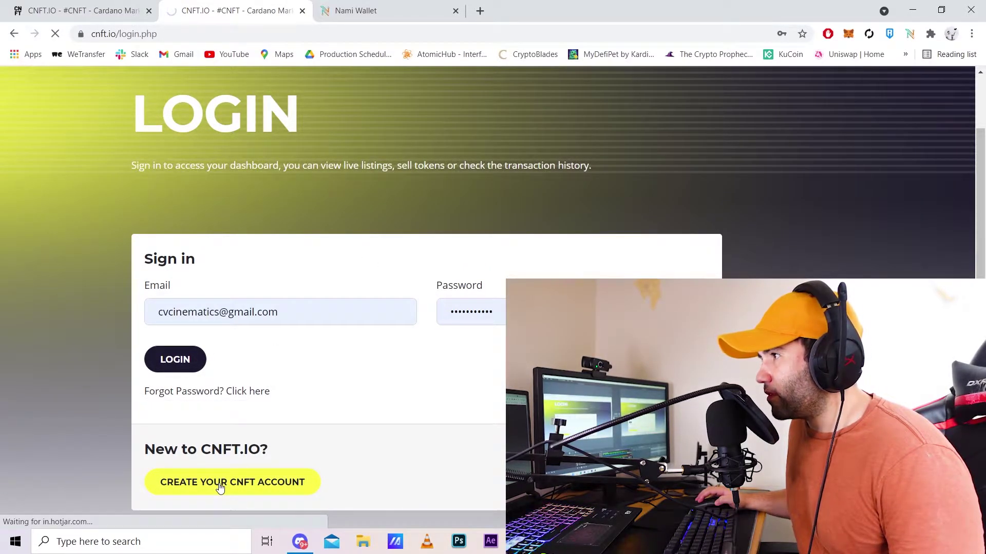
scroll(226, 462, down, 4)
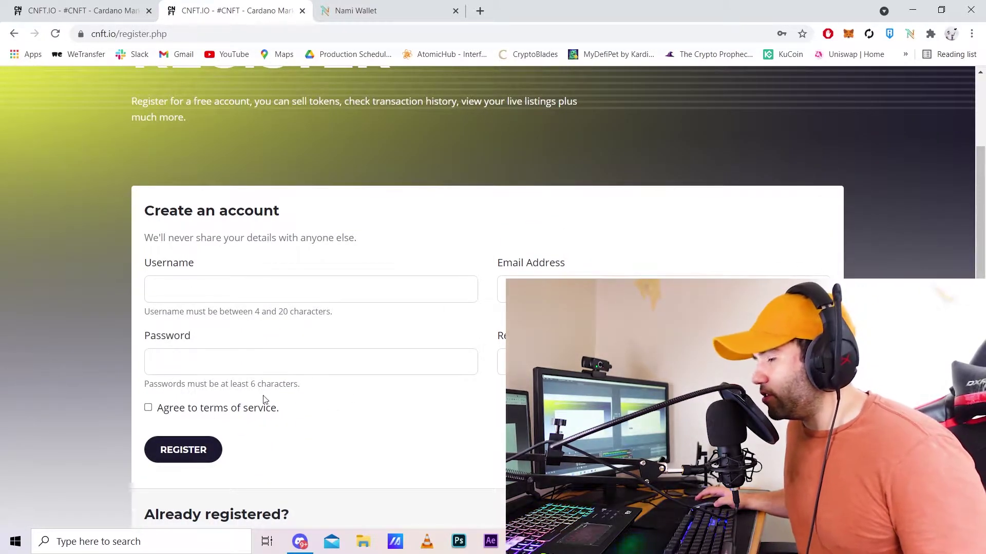
scroll(271, 380, down, 3)
scroll(264, 378, up, 1)
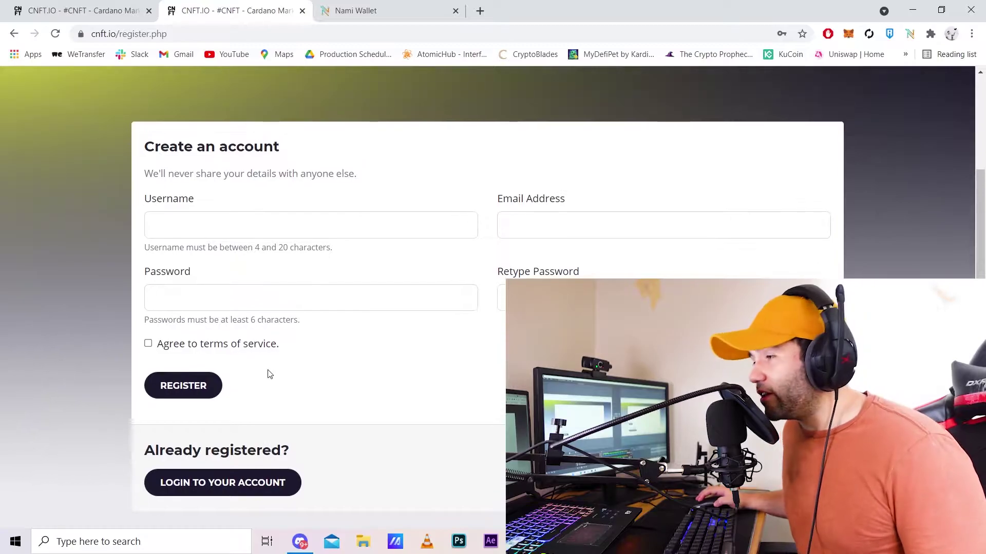
click(13, 33)
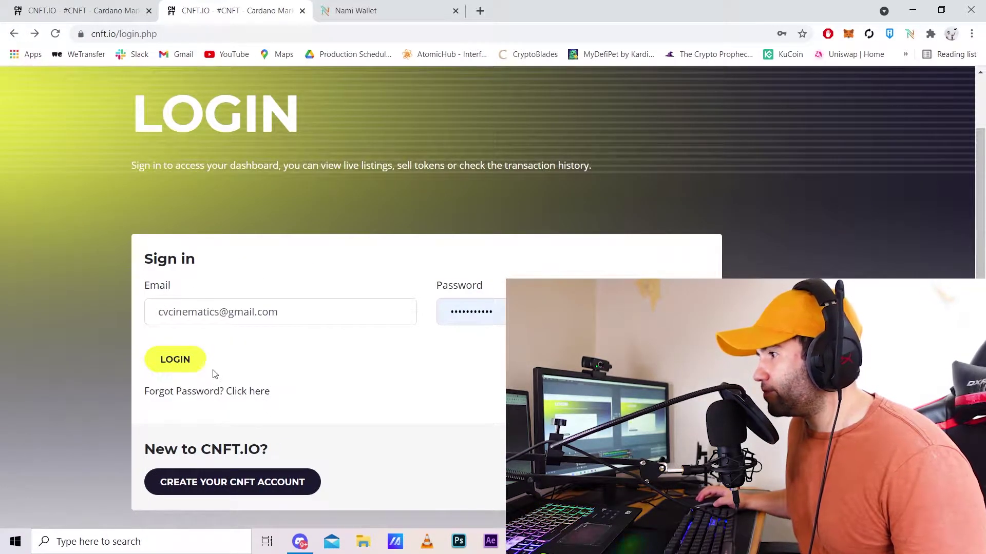
click(179, 362)
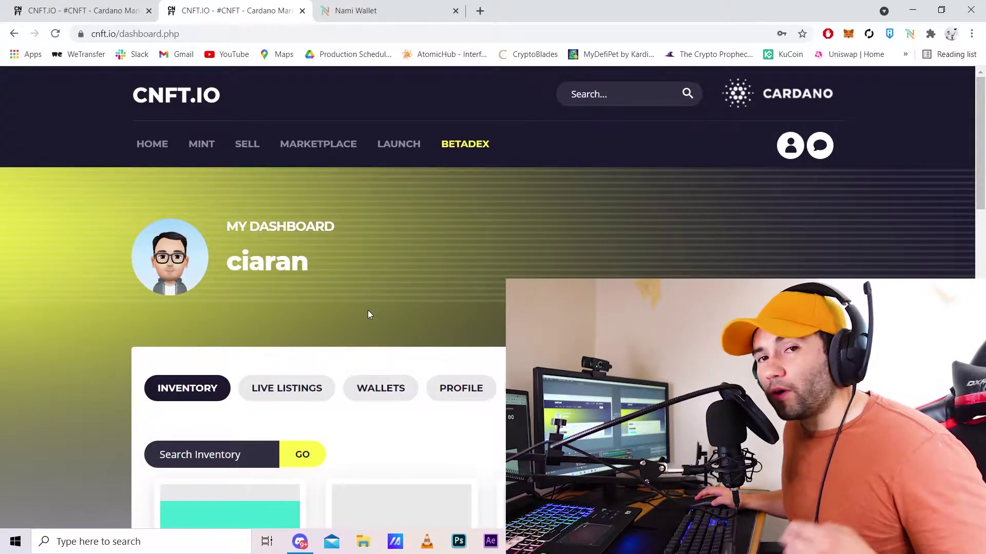
From the Wallets tab, start Add Wallet and review the deposit address and 2.41788 ADA amount.
click(391, 387)
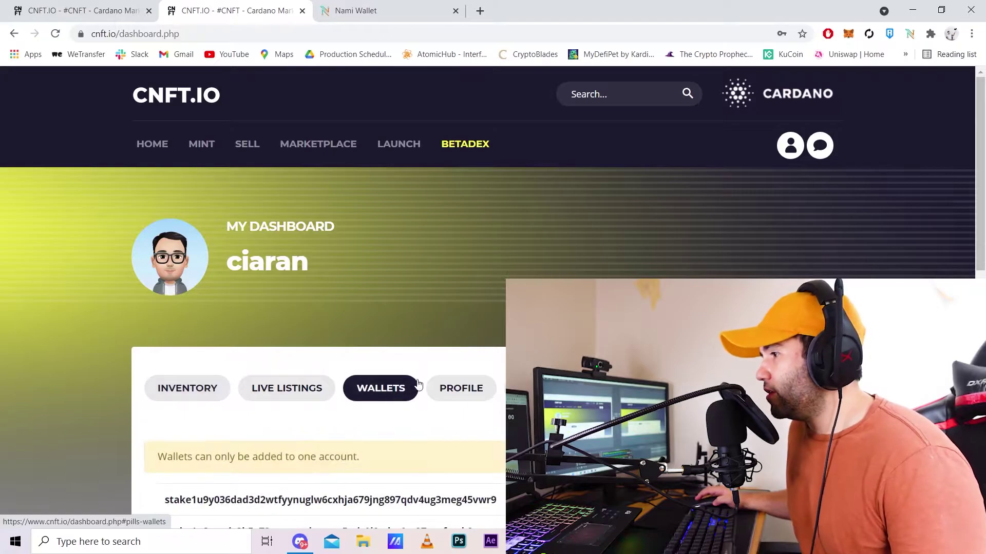
scroll(418, 384, down, 3)
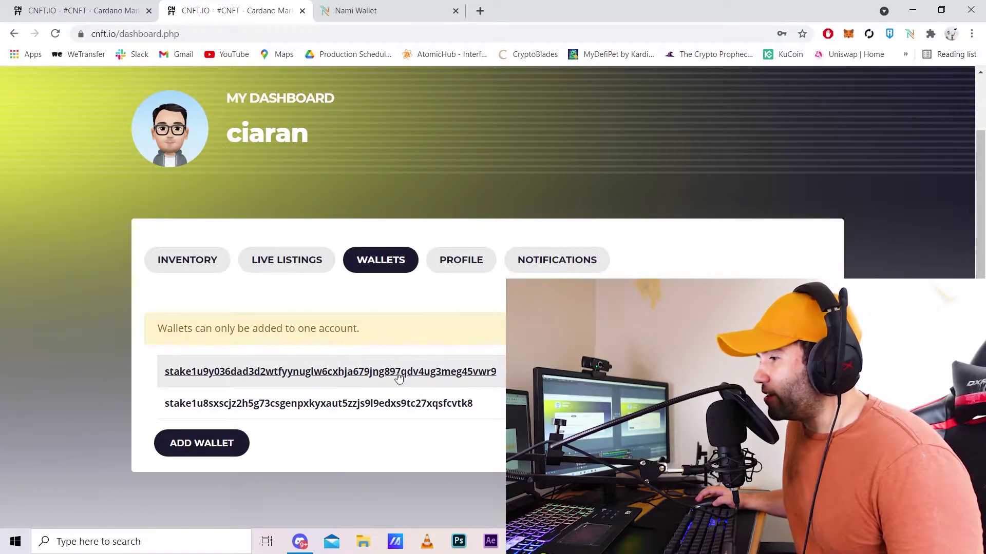
click(217, 452)
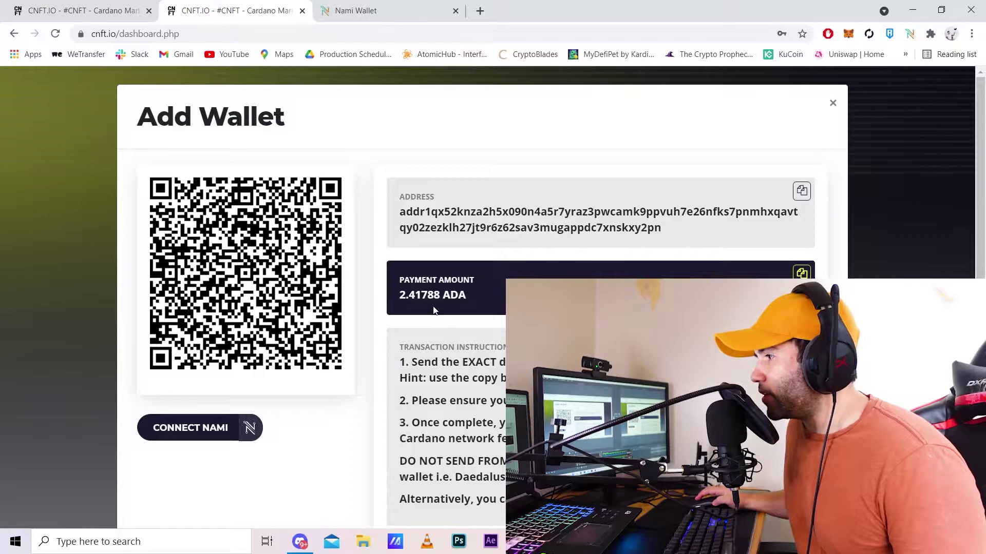
scroll(456, 292, down, 2)
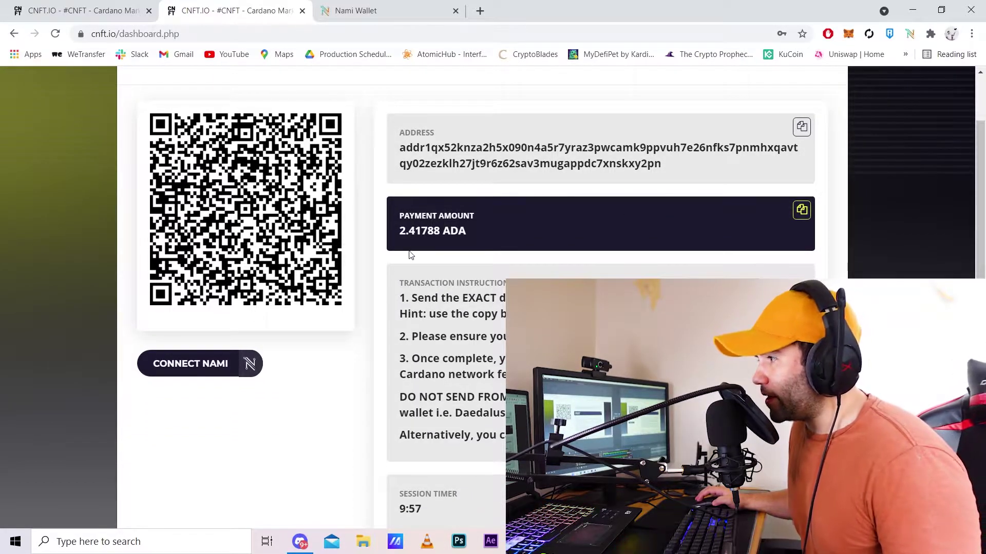
drag(663, 164, 415, 148)
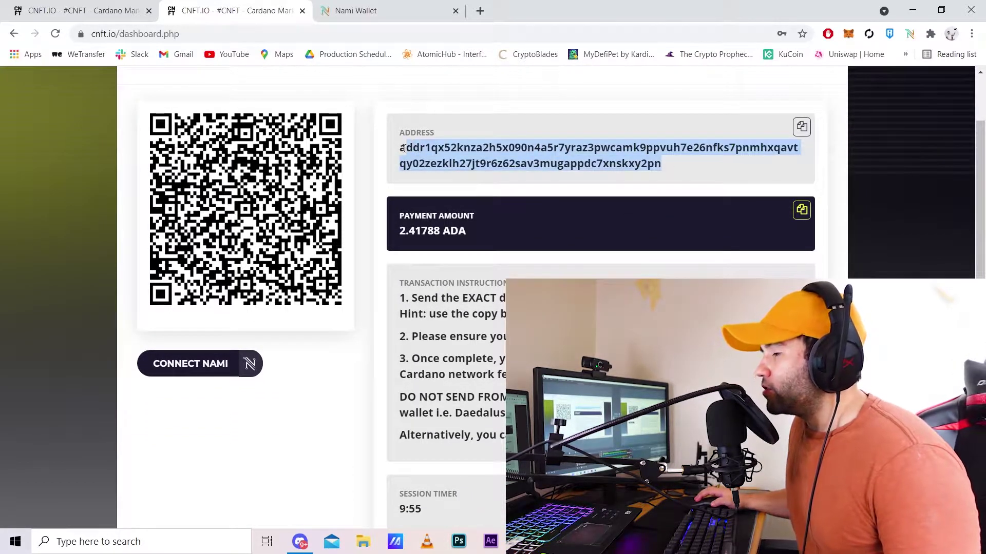
click(429, 164)
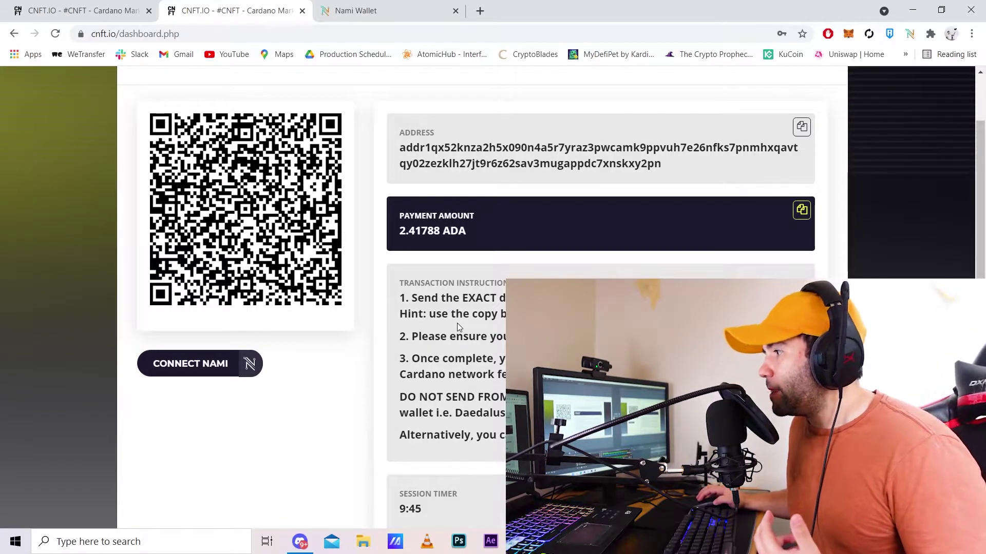
drag(463, 336, 513, 359)
click(514, 359)
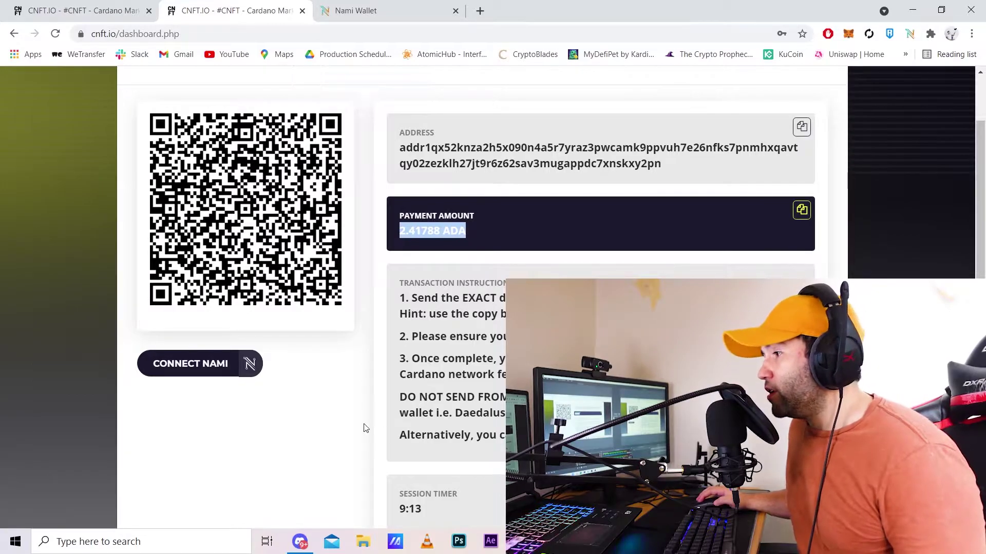
click(193, 373)
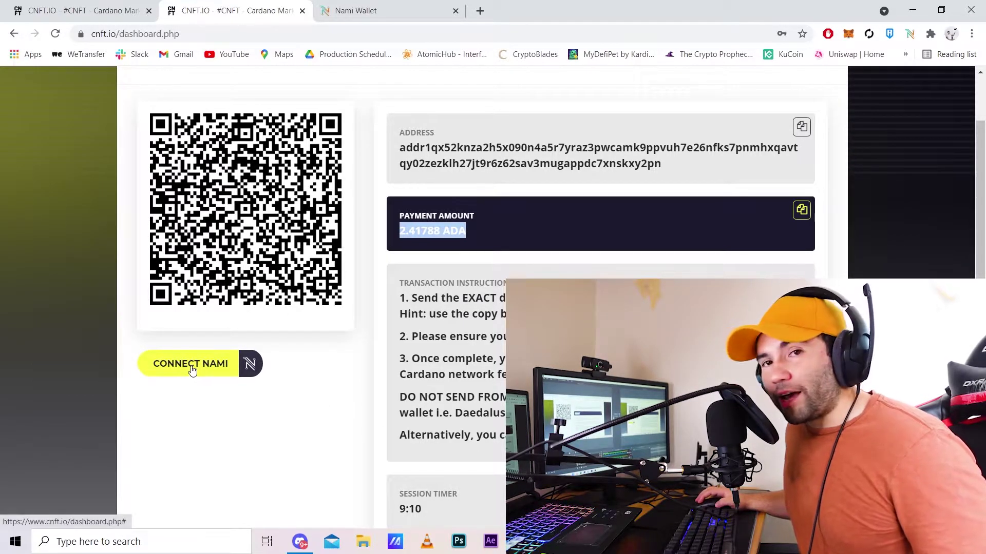
Open Nami Wallet's Chrome Web Store page from the Nami website's Chrome icon.
click(373, 13)
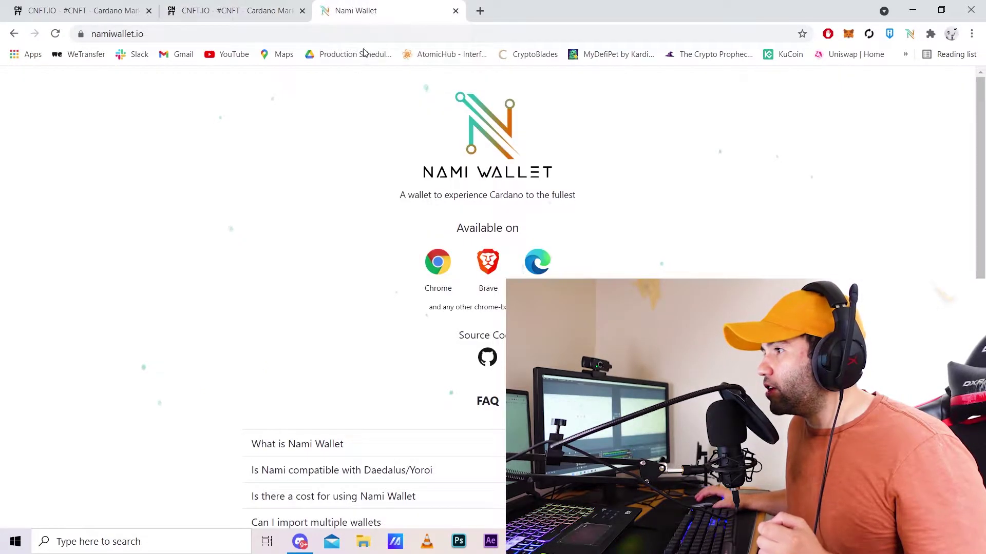
click(436, 265)
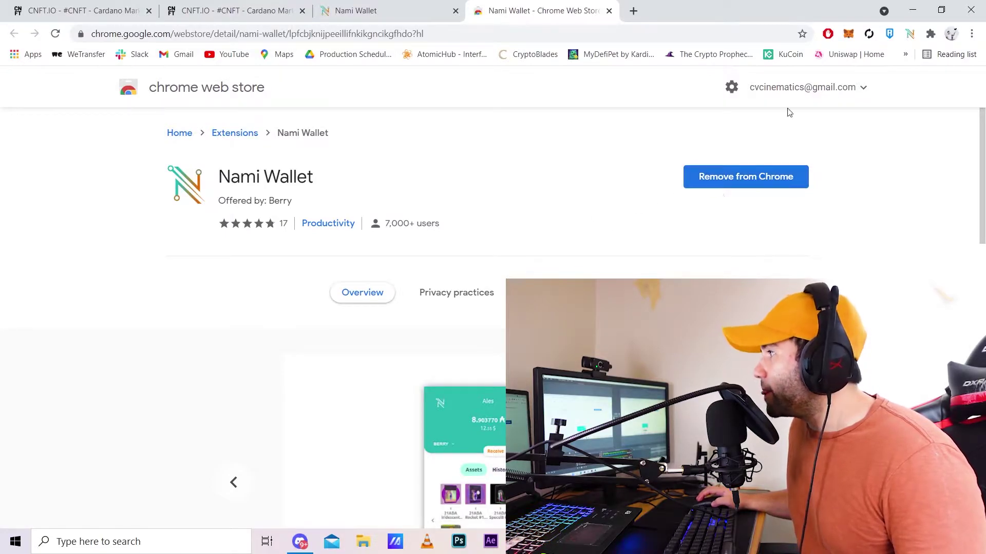
Open the Nami extension popup showing the 8.835212 ADA balance and one asset.
click(910, 34)
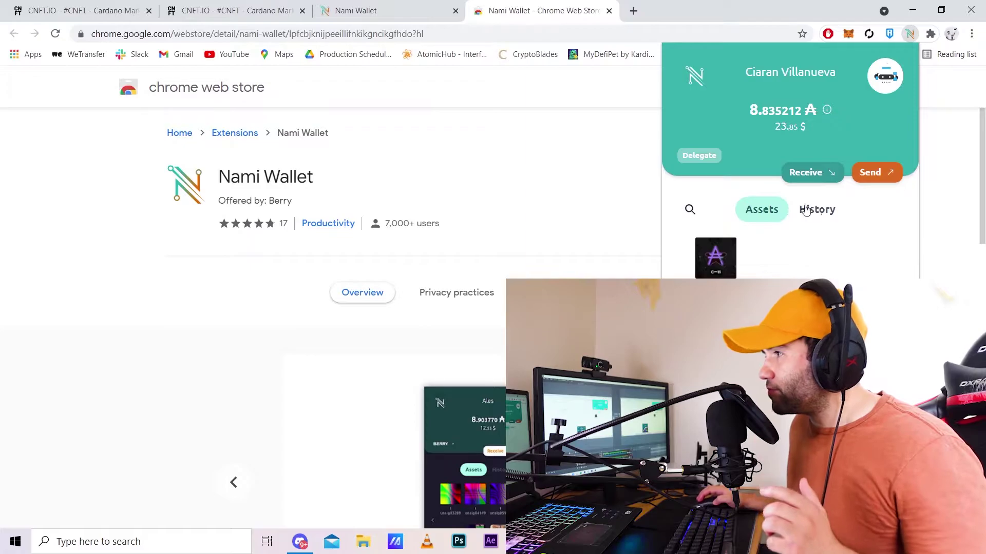
Connect Nami on CNFT.io, sign with the wallet password, and dismiss the 'already added' error.
click(247, 12)
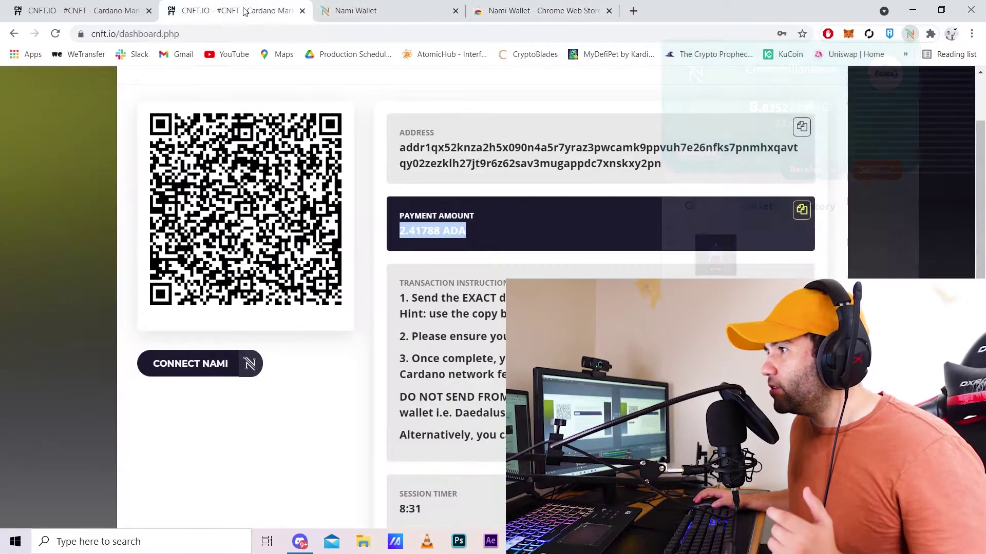
click(205, 371)
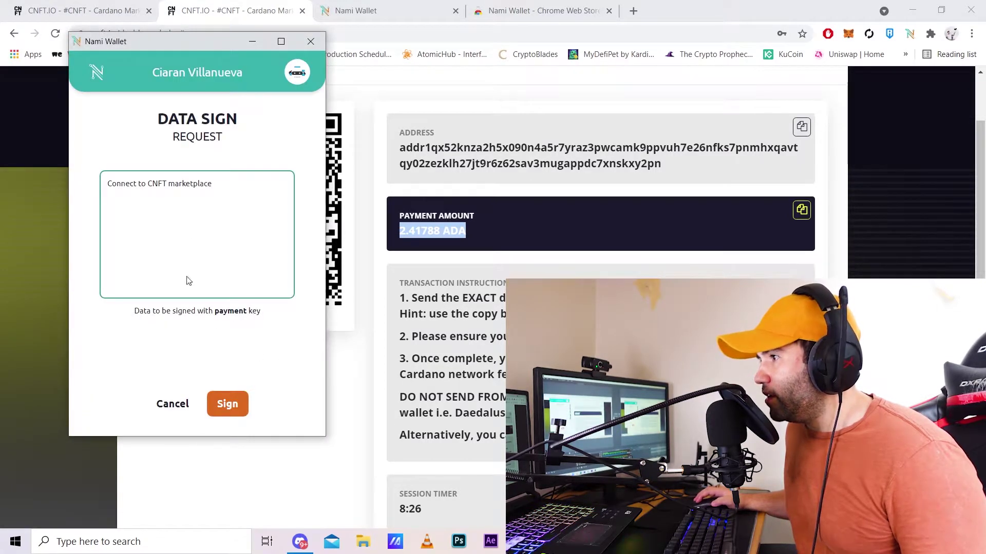
click(227, 404)
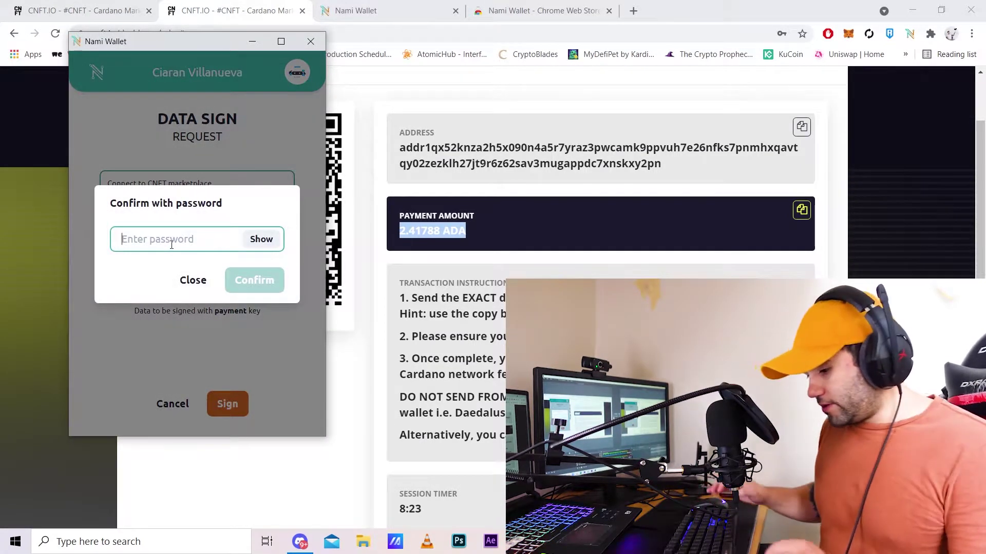
text(•••••••••••)
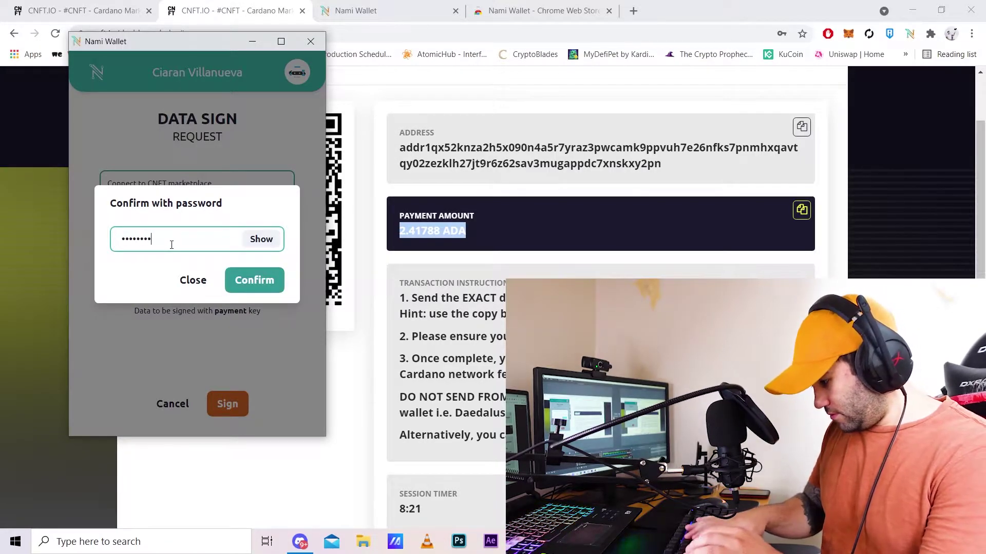
click(250, 284)
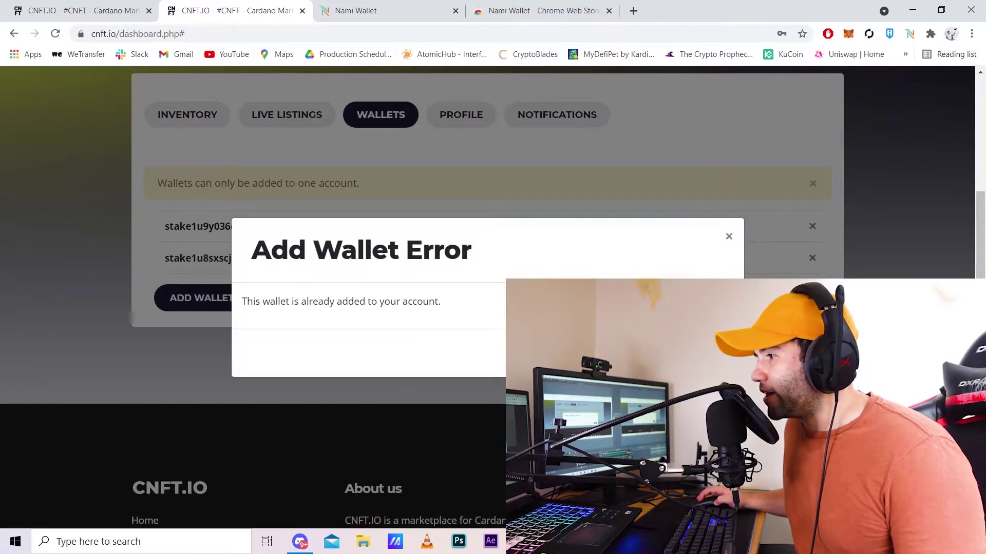
key(Escape)
scroll(248, 342, up, 1)
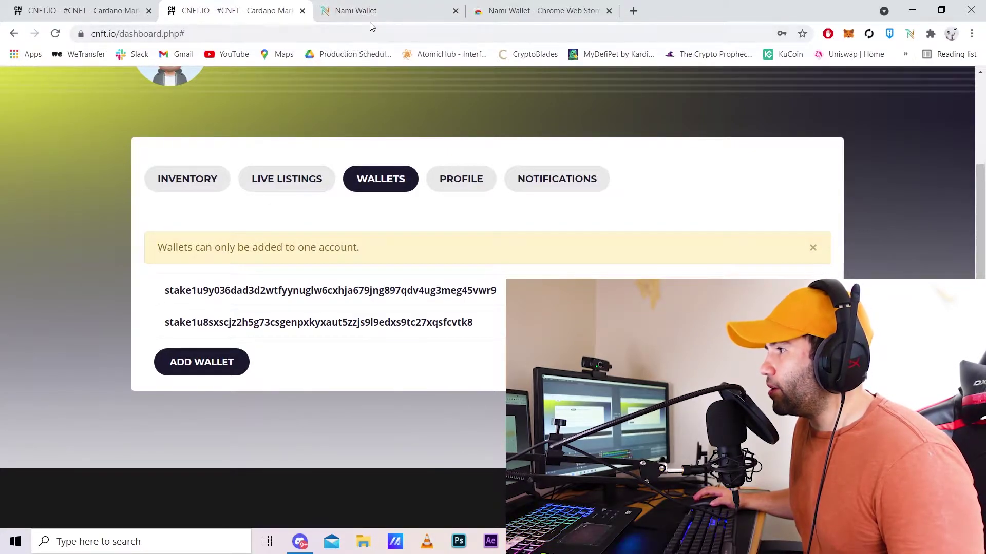
Start a new Add Wallet payment request on the CNFT.io wallets page.
click(383, 14)
click(233, 11)
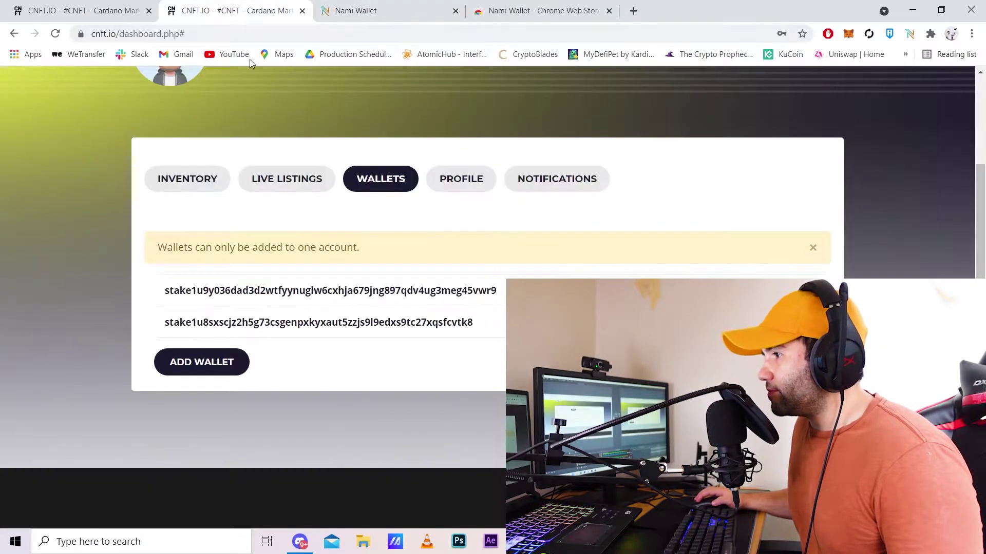
click(194, 361)
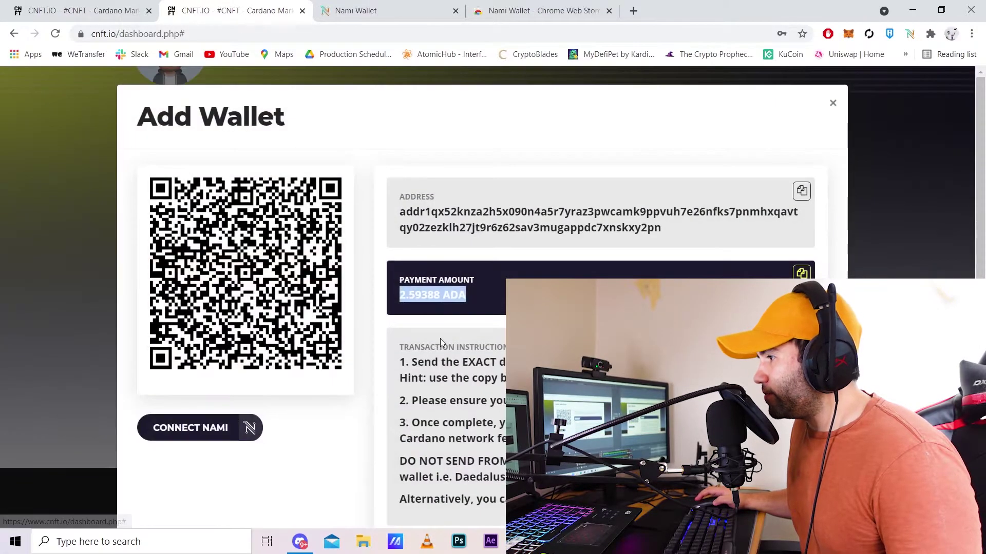
scroll(439, 337, down, 1)
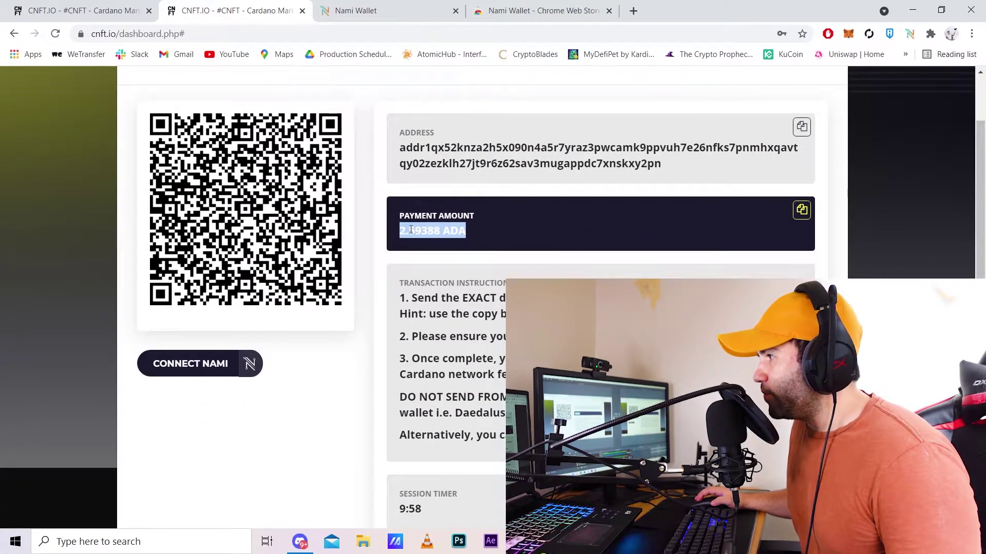
Copy the CNFT.io deposit address and paste it as Recipient in Nami's Send form.
click(909, 33)
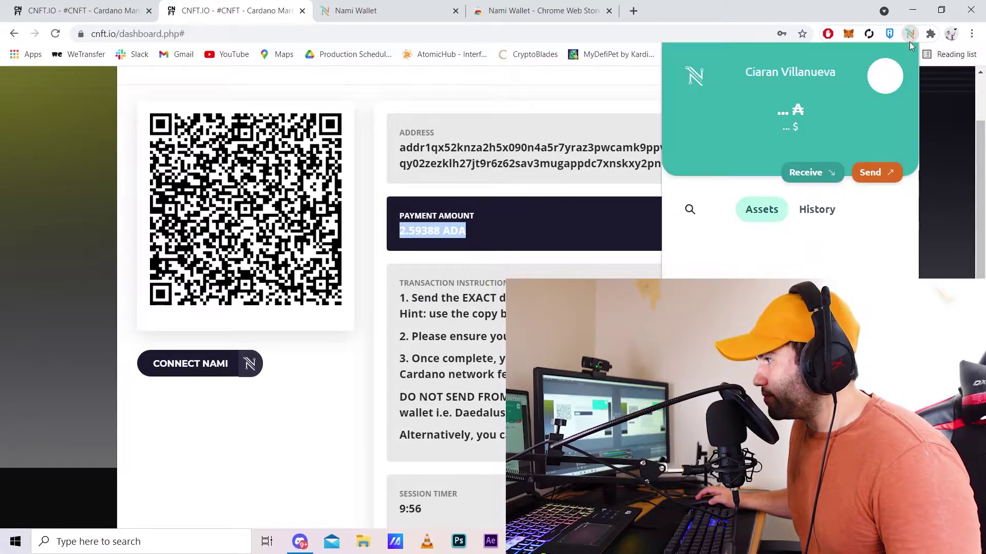
click(865, 178)
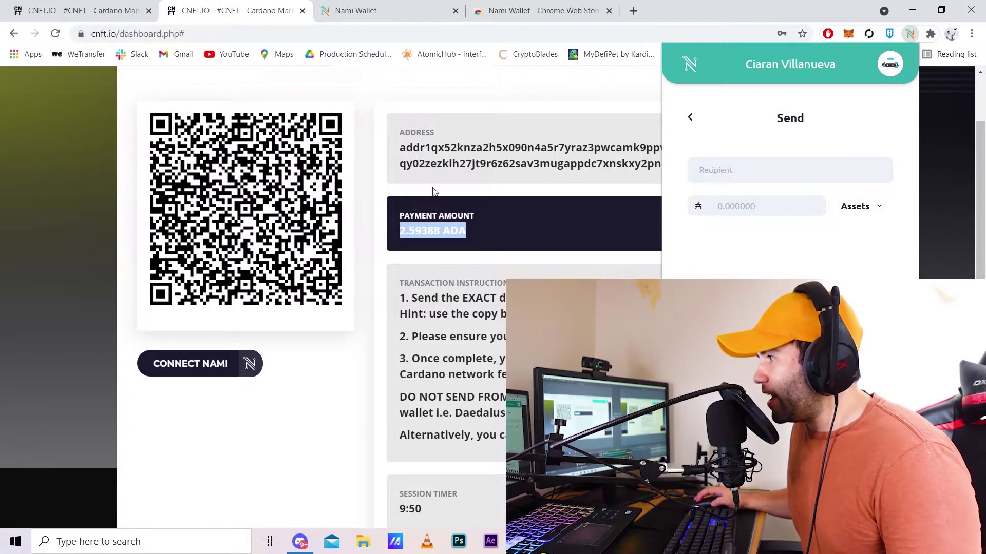
drag(401, 146, 662, 165)
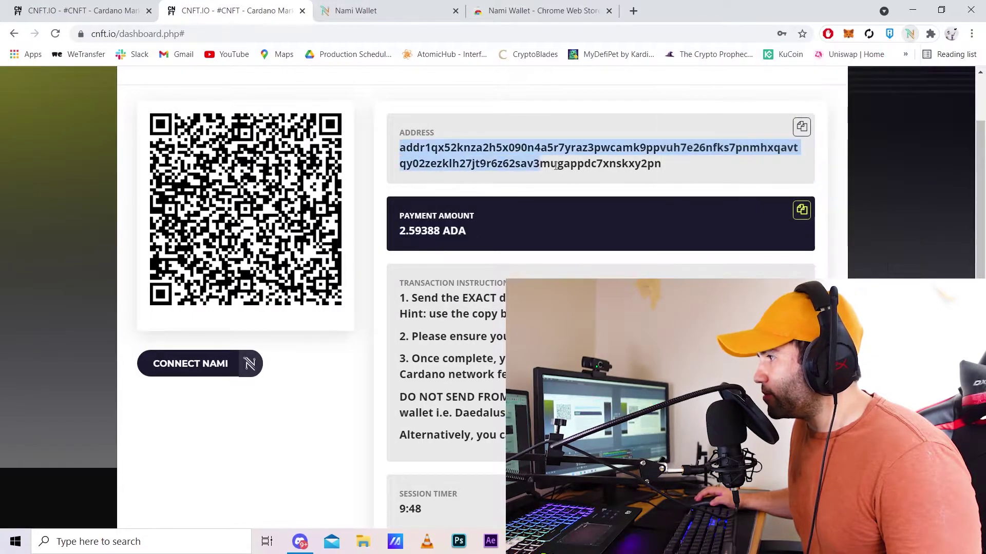
right_click(552, 147)
click(577, 157)
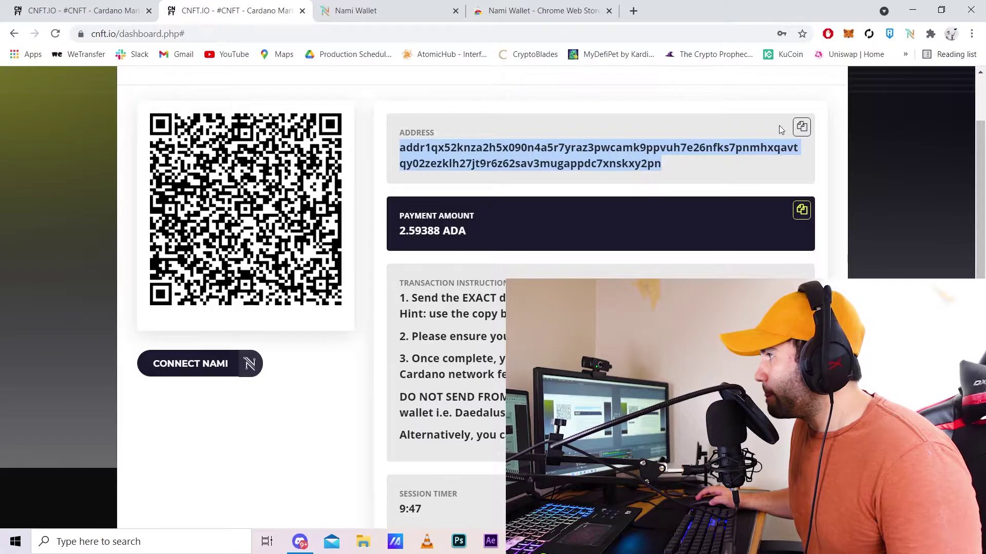
click(910, 34)
right_click(740, 175)
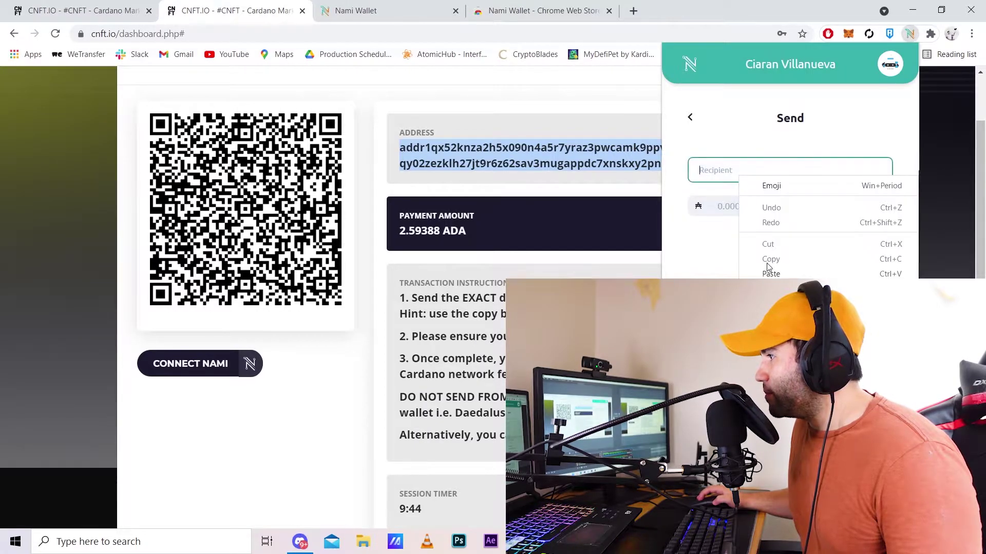
click(719, 258)
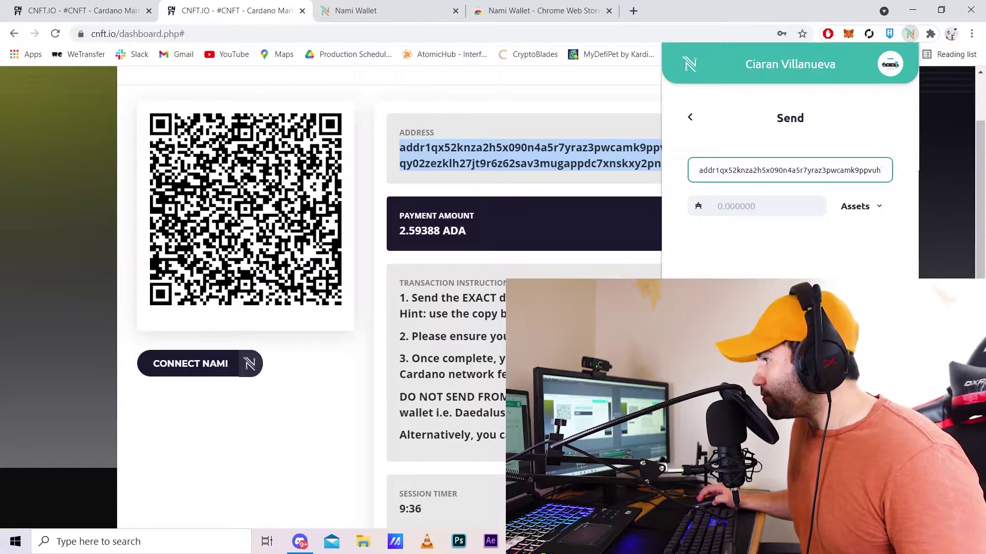
click(714, 5)
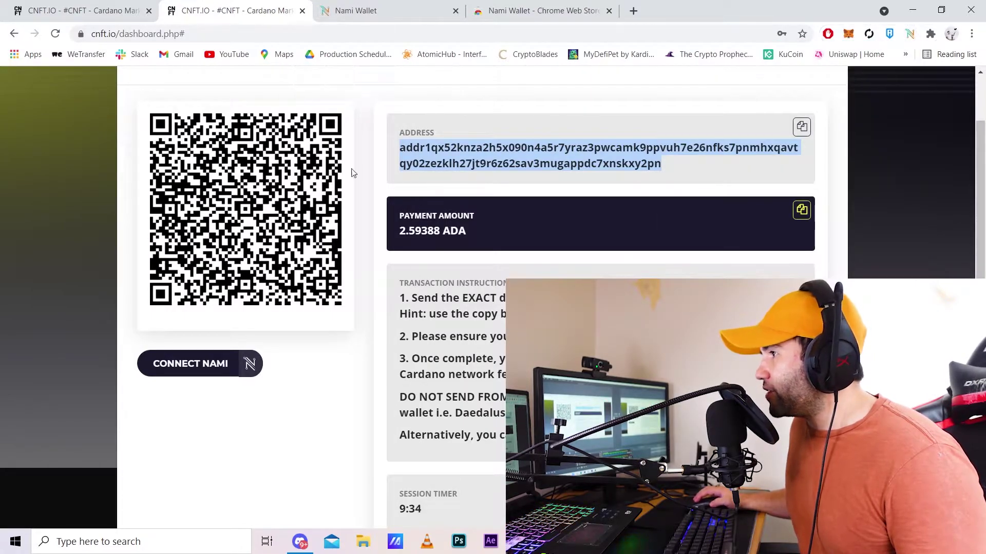
Check the Wallets and Live Listings tabs, then browse the owned NFTs in Inventory.
click(83, 6)
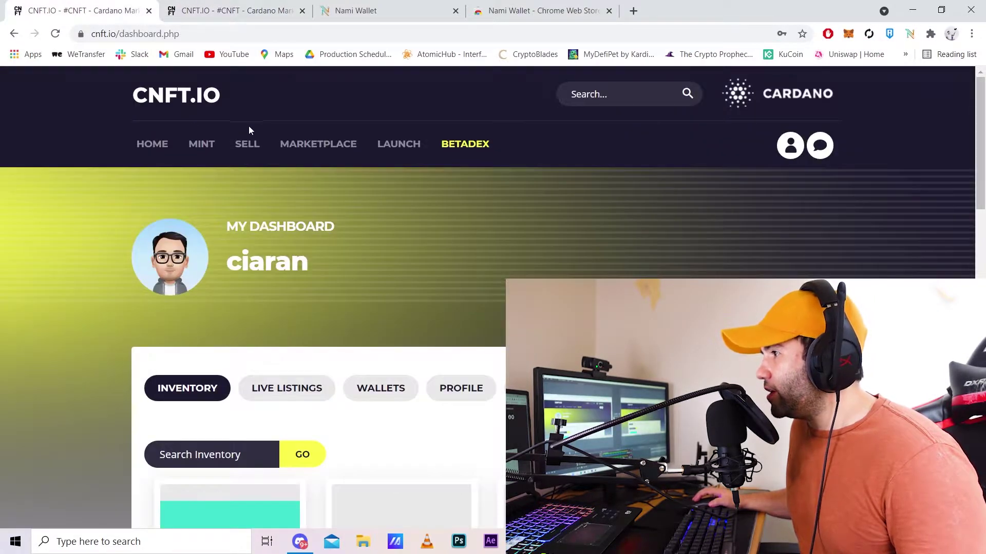
click(359, 390)
scroll(354, 392, down, 2)
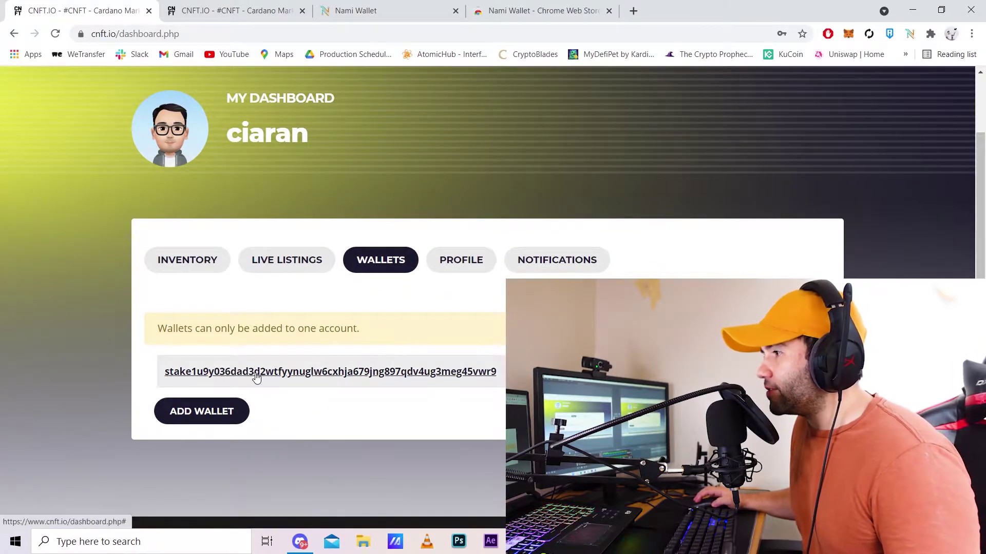
click(281, 268)
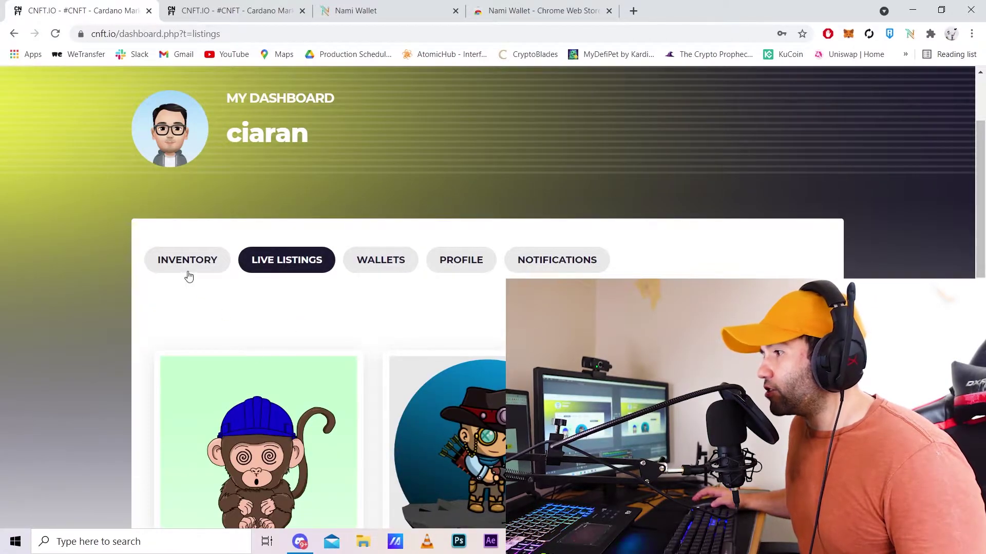
click(189, 270)
scroll(308, 292, down, 5)
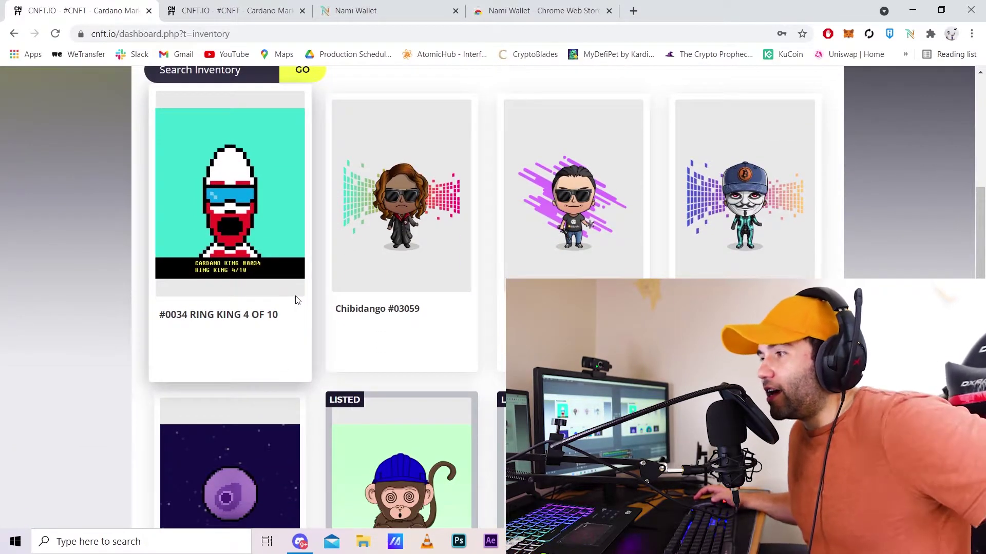
scroll(296, 301, up, 5)
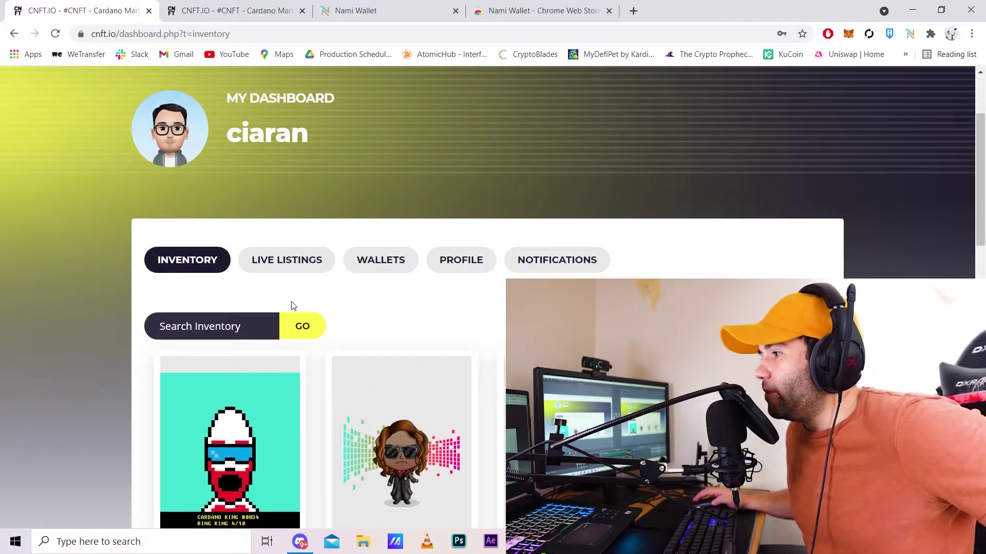
scroll(308, 288, down, 4)
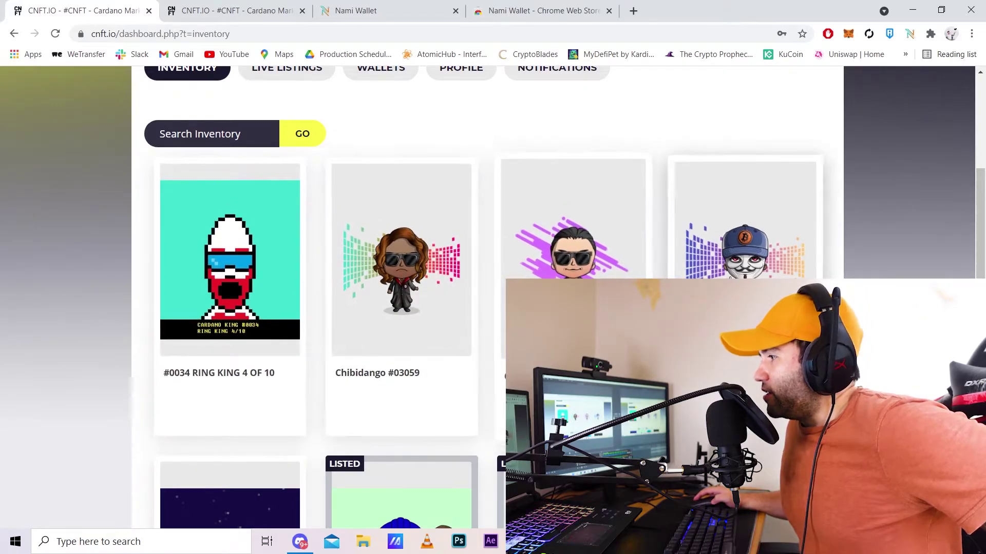
scroll(260, 339, down, 4)
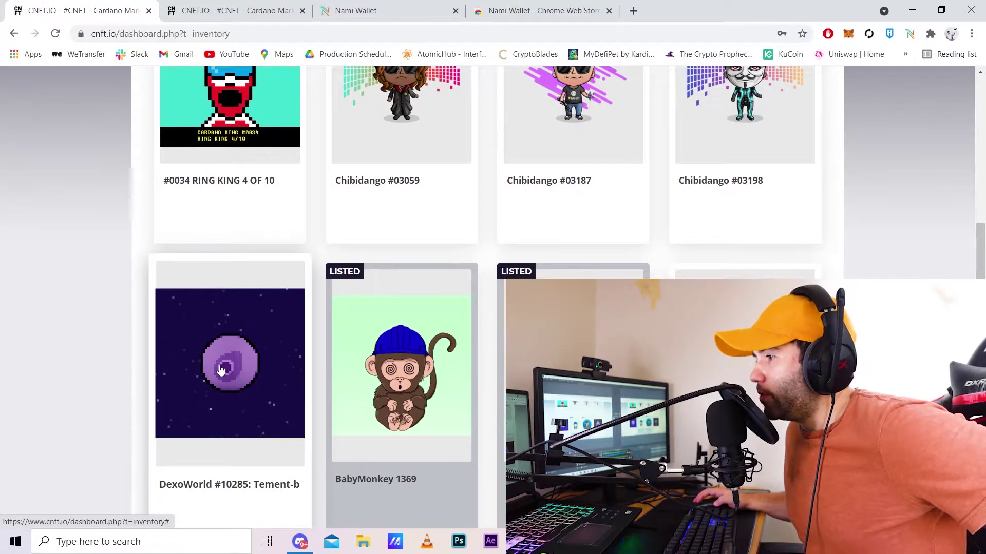
Open the DexoWorld #10285 card, choose Sell Token, and confirm a 4000 ADA price.
click(200, 345)
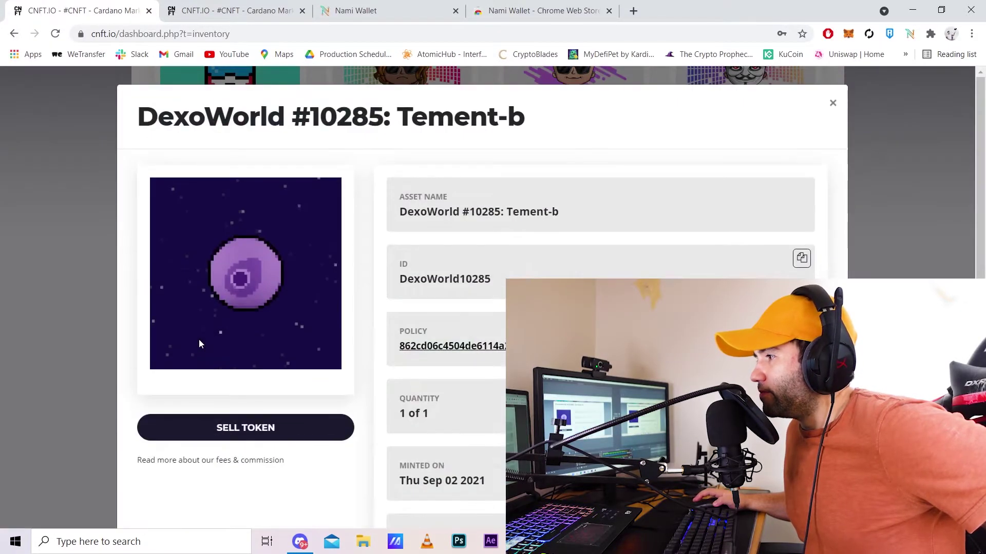
scroll(201, 345, down, 3)
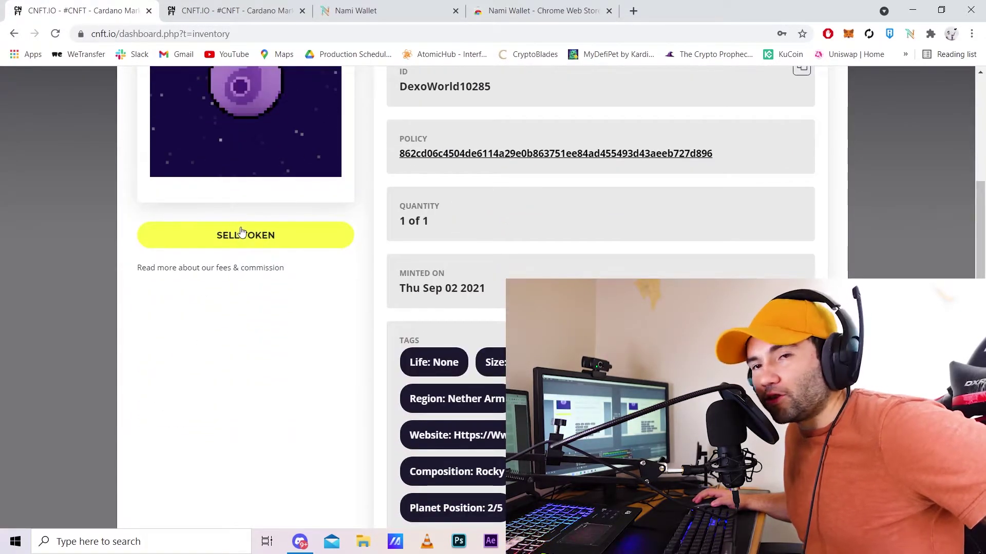
click(258, 247)
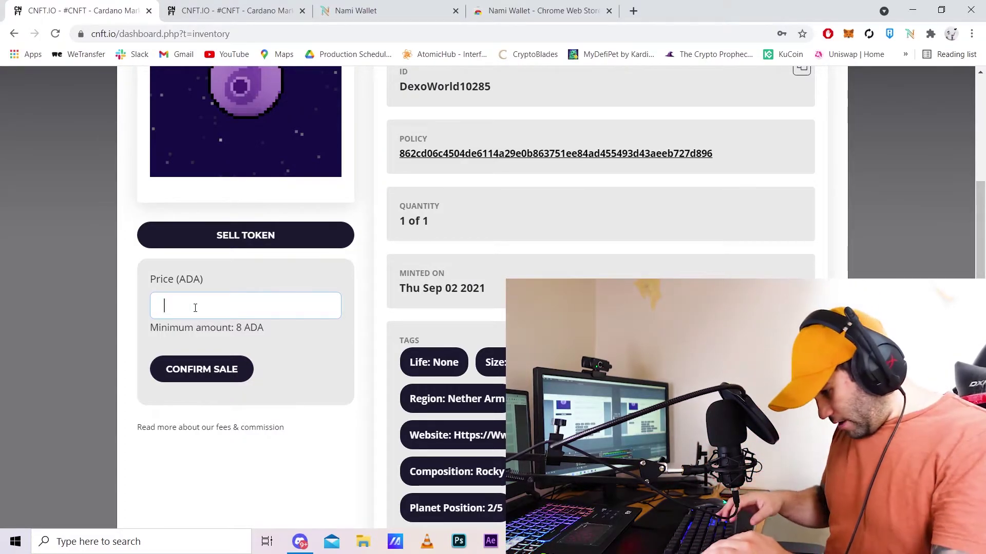
text(4000)
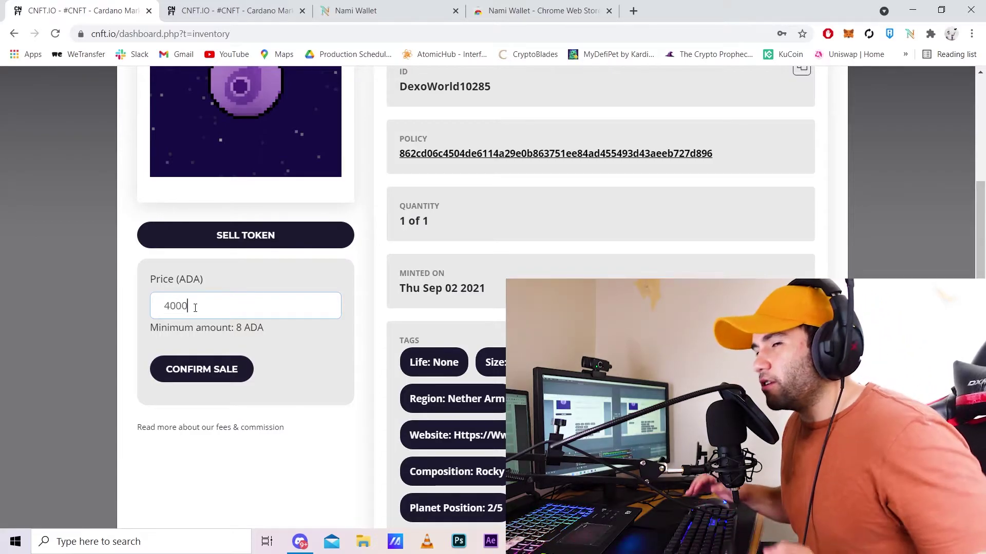
click(210, 378)
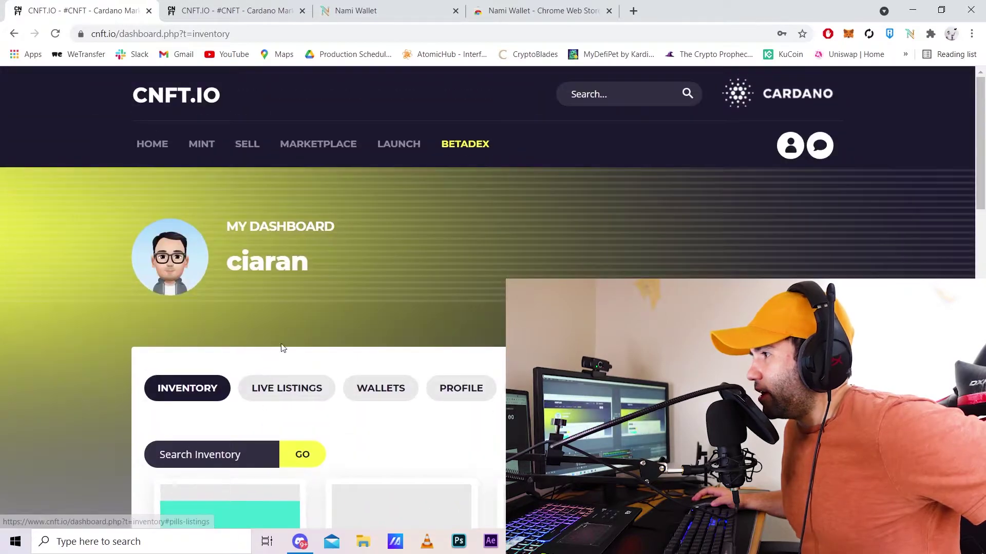
Scroll through the verified asset cards on the Marketplace page.
click(324, 147)
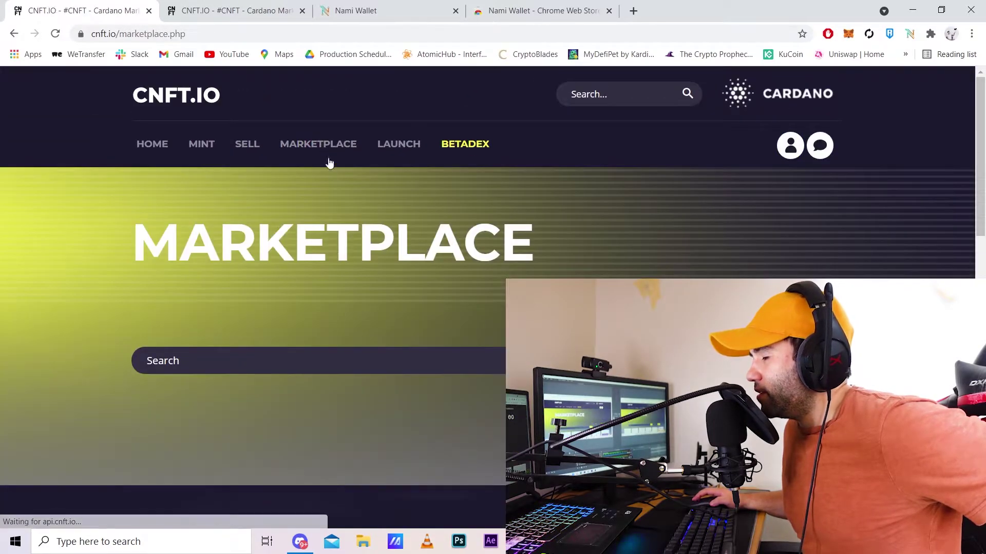
scroll(152, 357, down, 3)
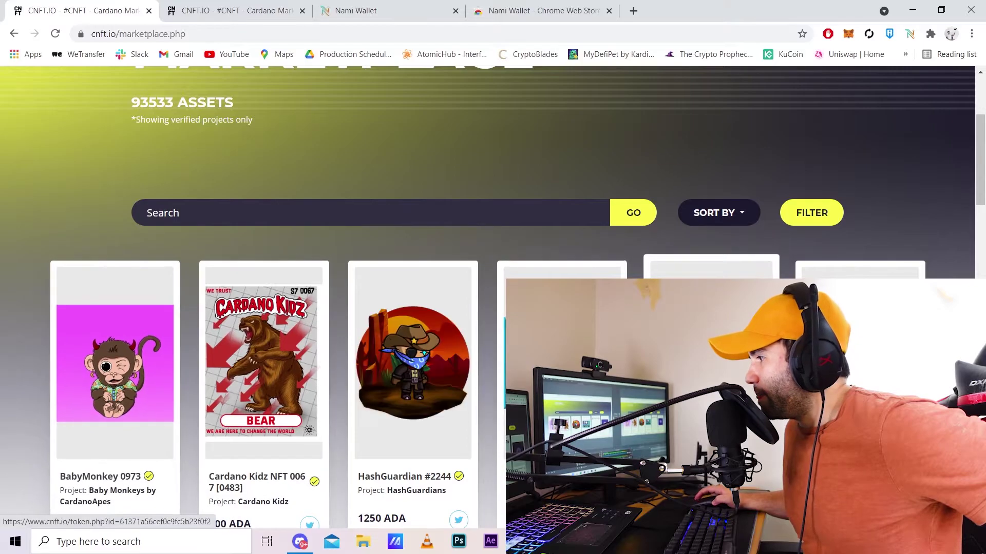
scroll(172, 387, down, 2)
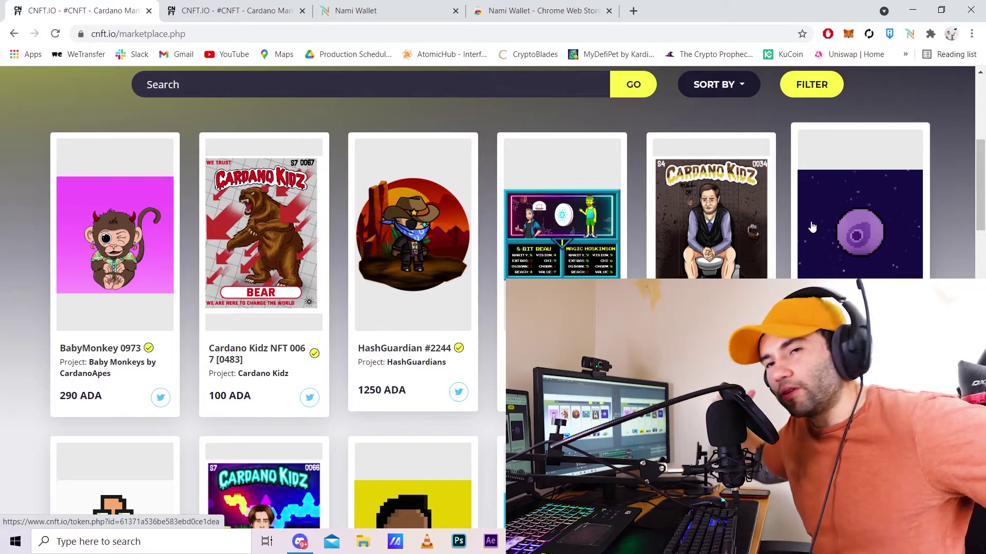
scroll(308, 248, up, 3)
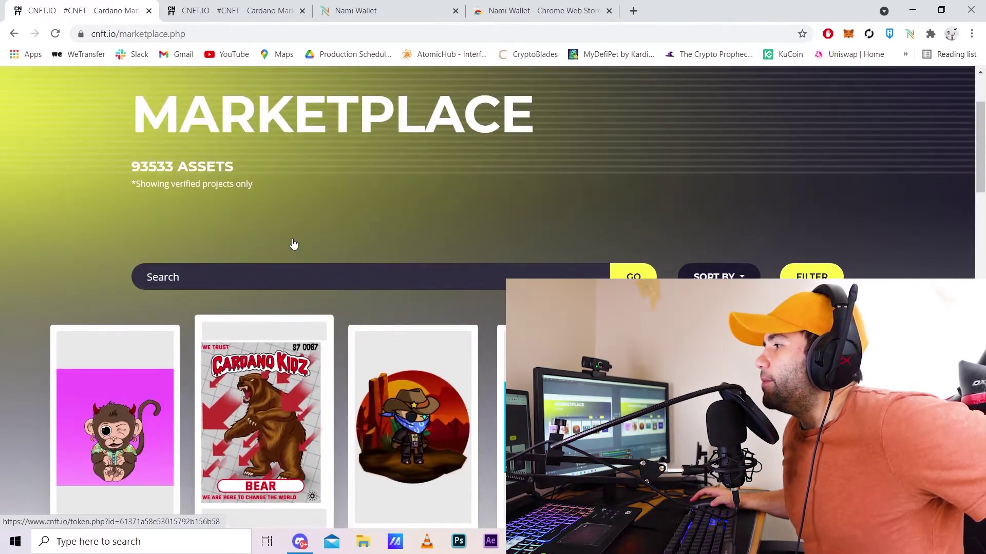
scroll(424, 256, down, 1)
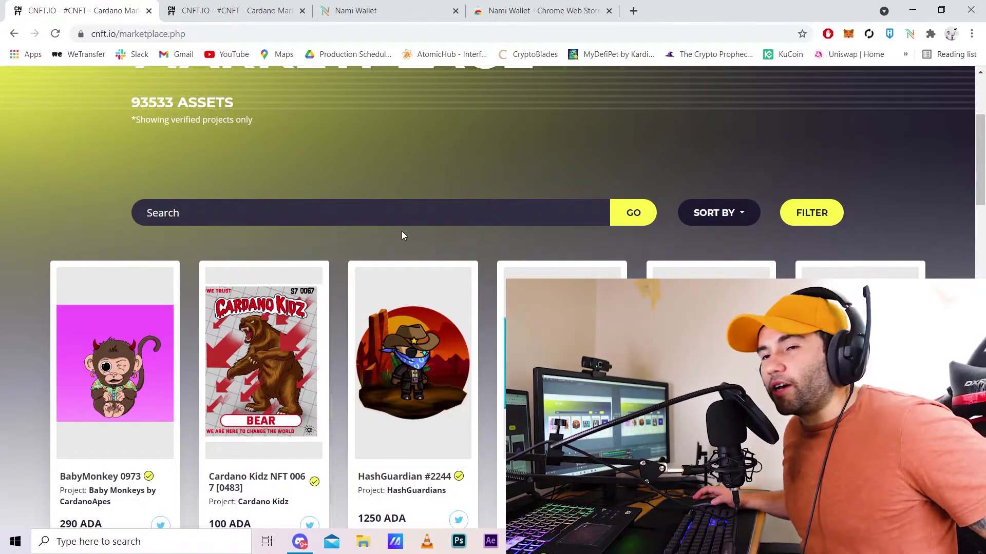
scroll(401, 231, up, 3)
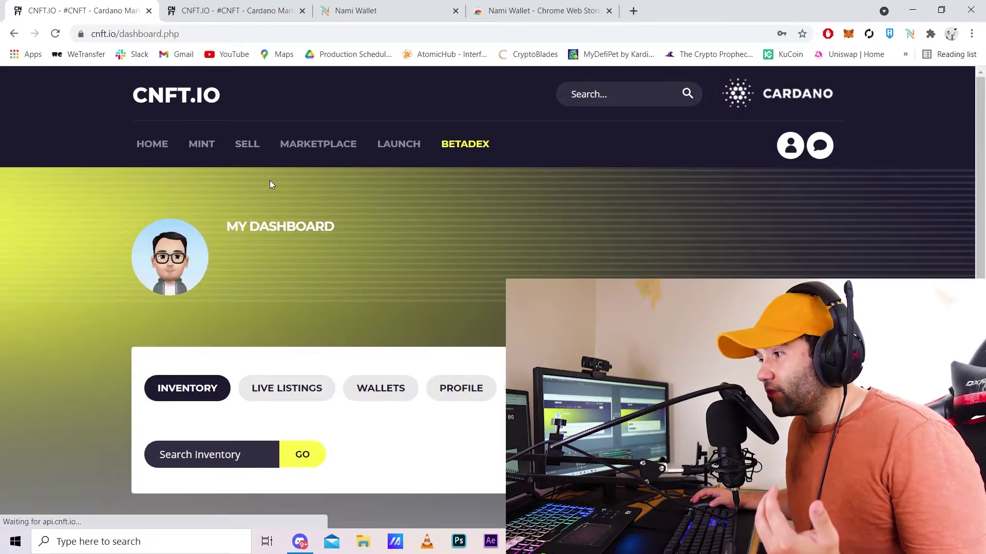
Show the live listings, including DexoWorld #10285 at 4000 ADA and BabyMonkey 1369 at 230 ADA.
scroll(230, 363, down, 4)
scroll(230, 363, down, 4)
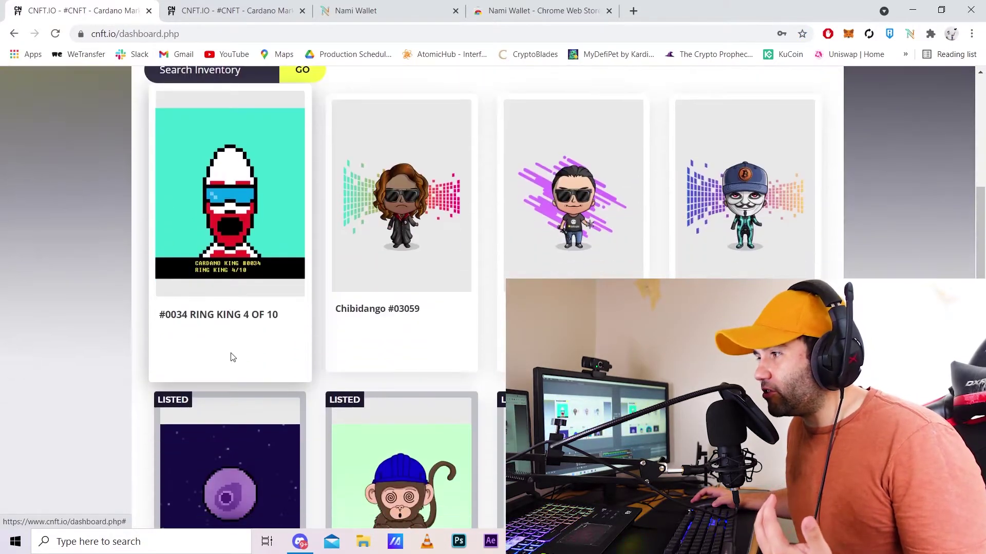
scroll(231, 352, up, 5)
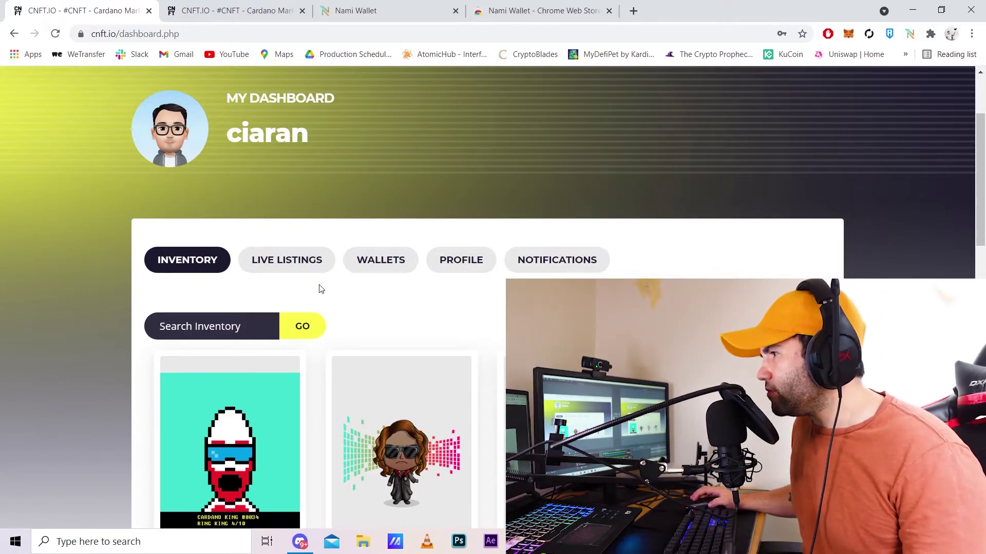
click(286, 266)
scroll(284, 269, down, 2)
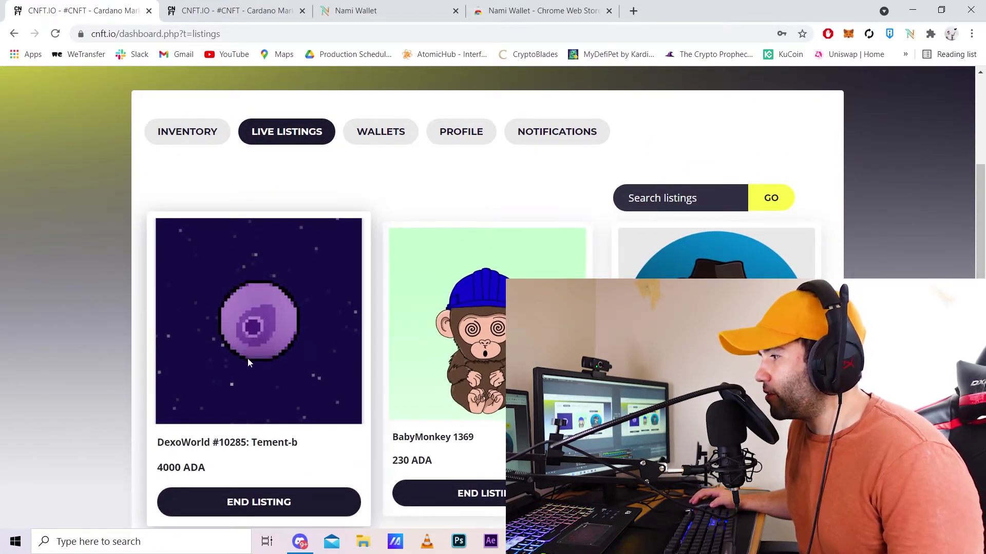
scroll(432, 288, up, 5)
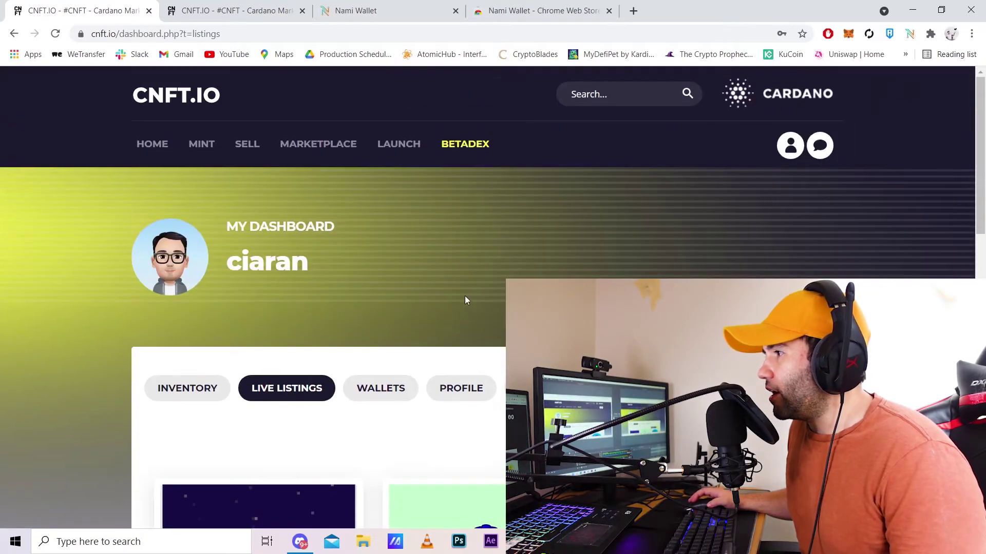
Browse the marketplace and open the CryptoDino #08672 listing priced at 6000 ADA.
click(317, 150)
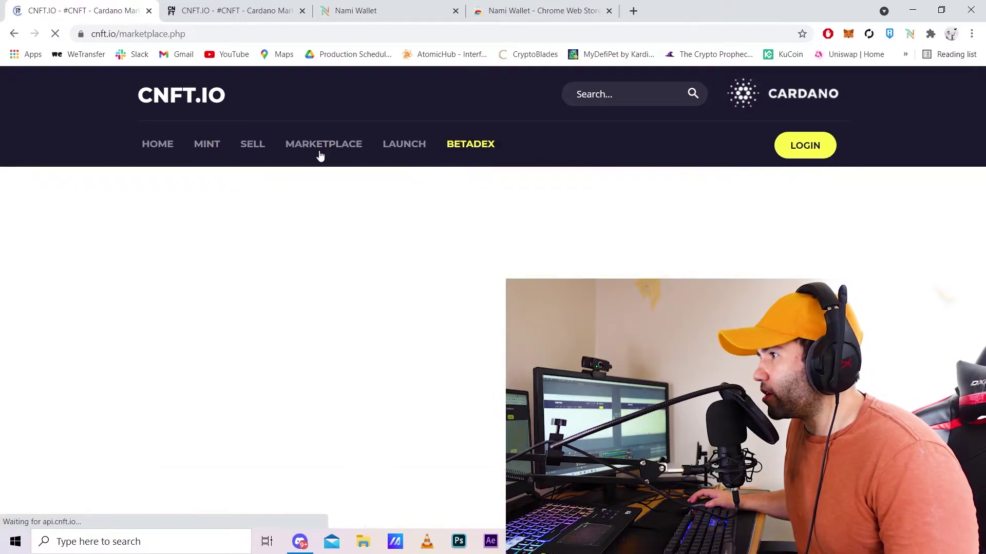
scroll(342, 233, down, 4)
scroll(330, 237, down, 1)
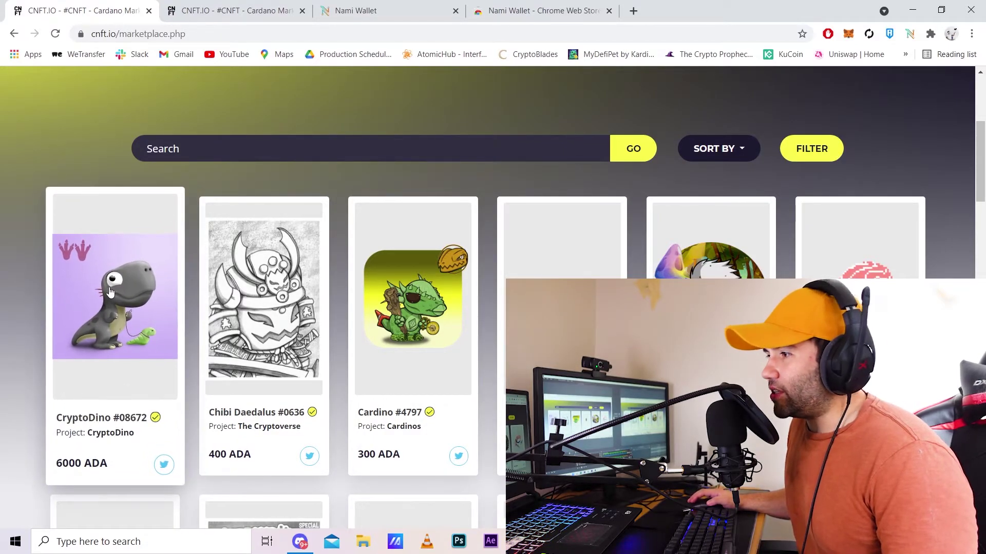
click(121, 288)
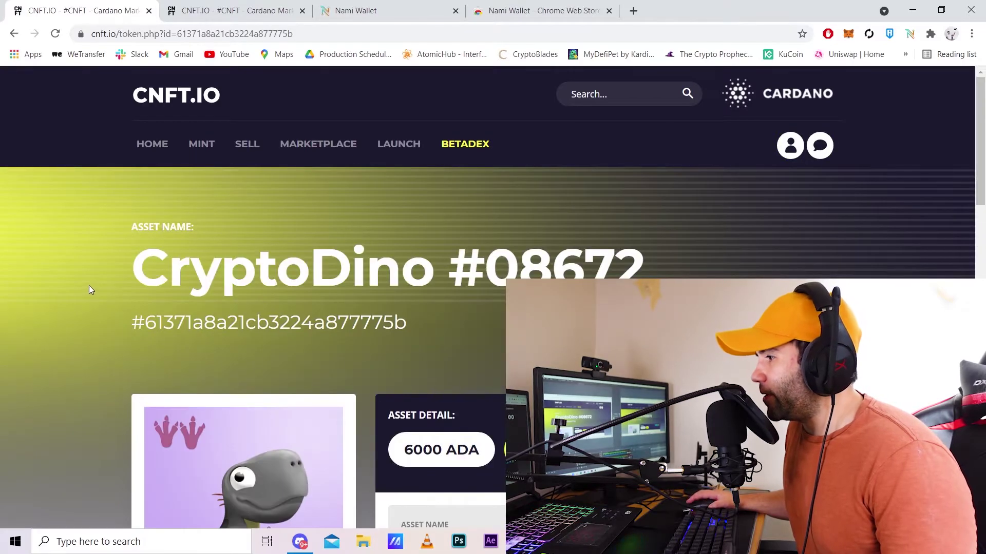
scroll(88, 288, down, 3)
scroll(88, 288, down, 2)
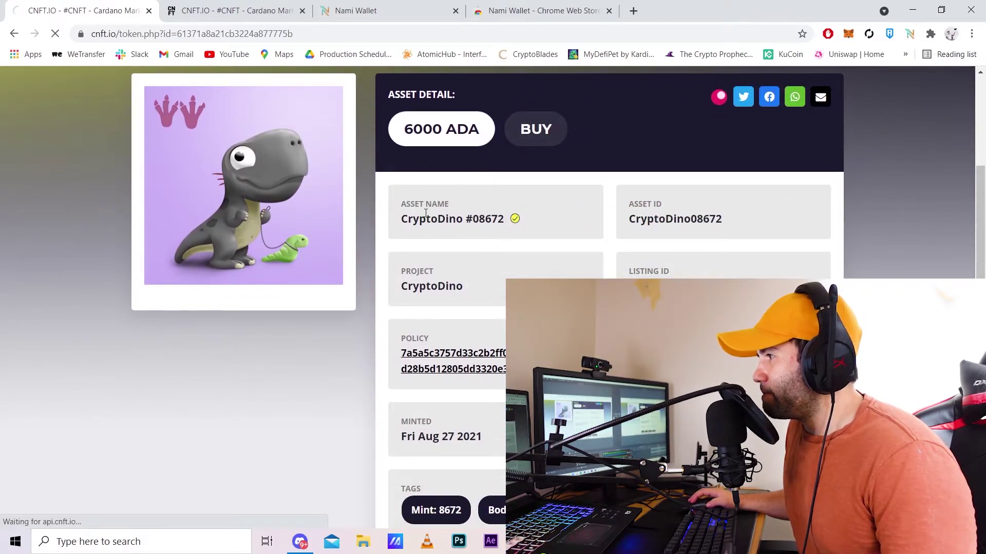
Review the Send ADA, Send Asset and Success purchase sections for CryptoDino #08672.
scroll(380, 248, down, 2)
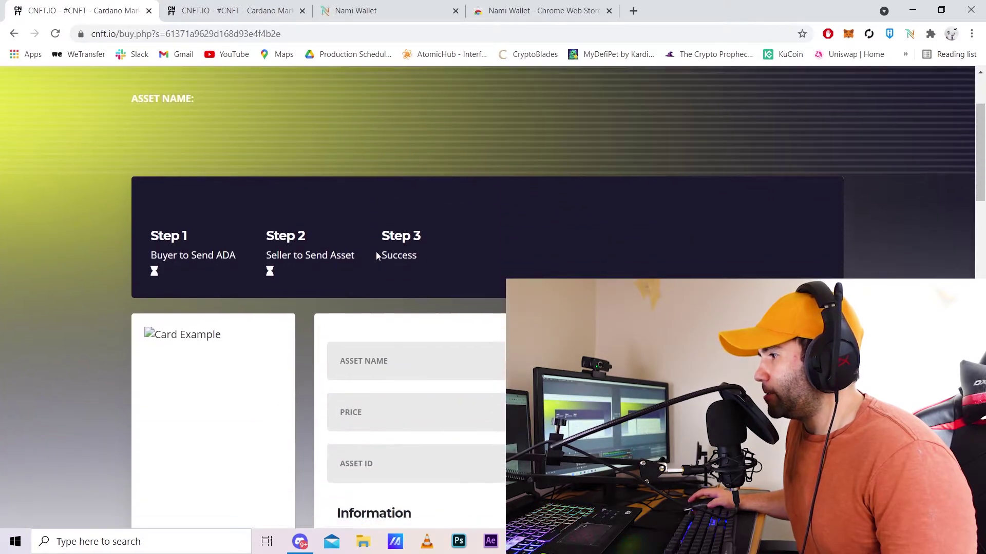
scroll(336, 351, down, 4)
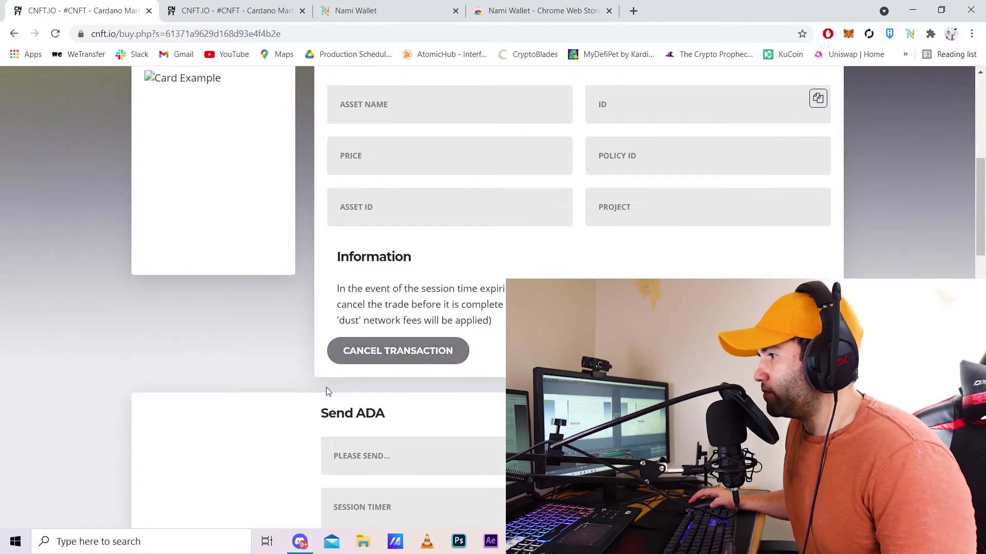
scroll(238, 299, down, 4)
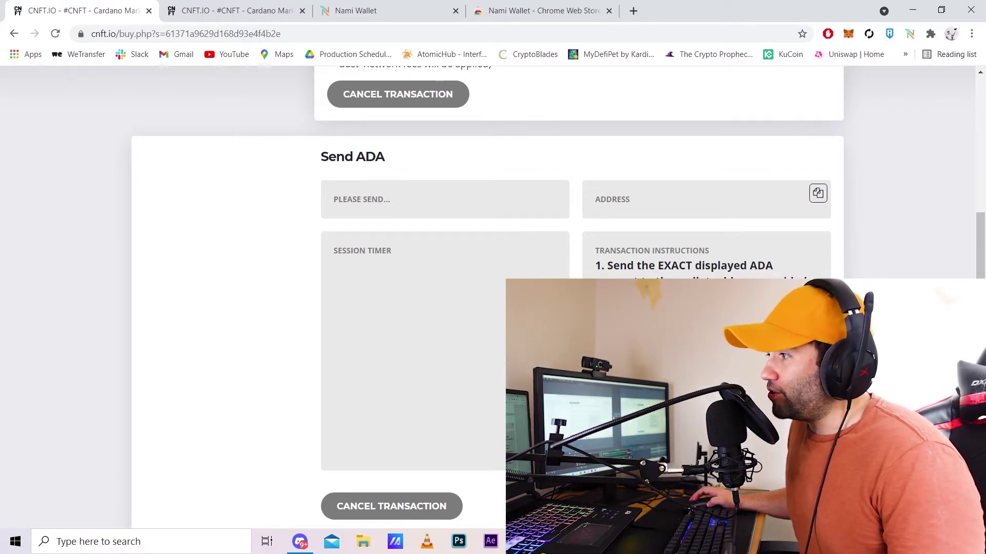
scroll(488, 298, up, 8)
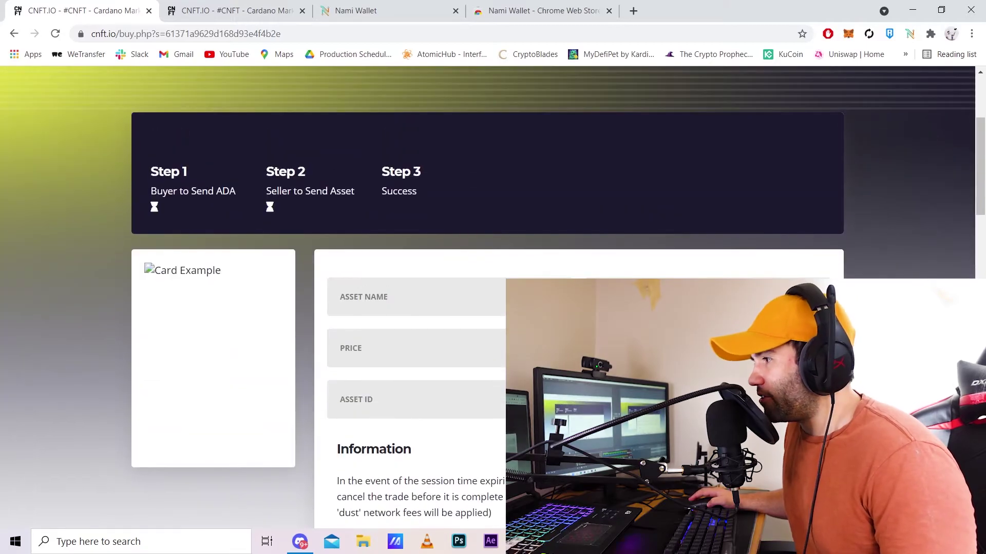
scroll(487, 298, down, 1)
scroll(487, 298, down, 4)
scroll(487, 297, up, 6)
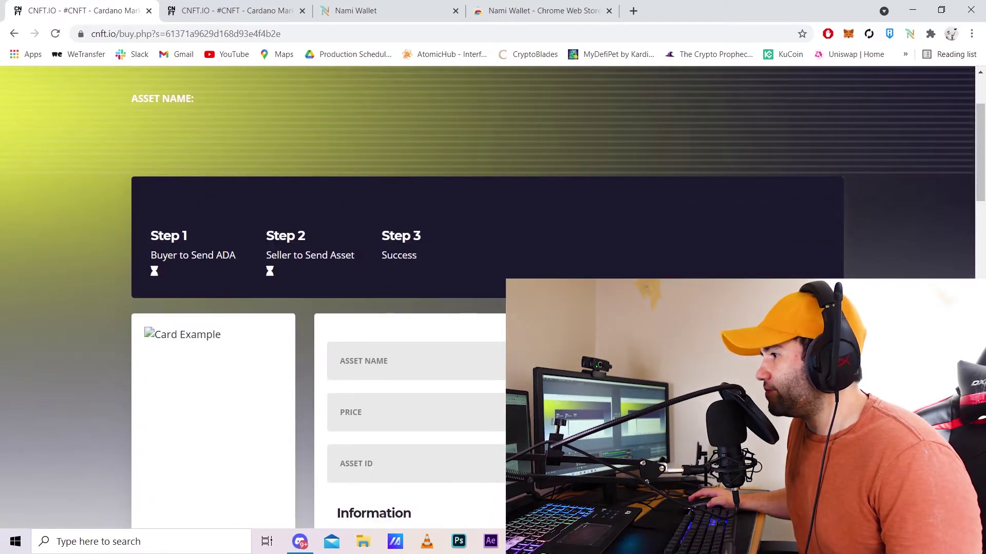
scroll(488, 298, down, 10)
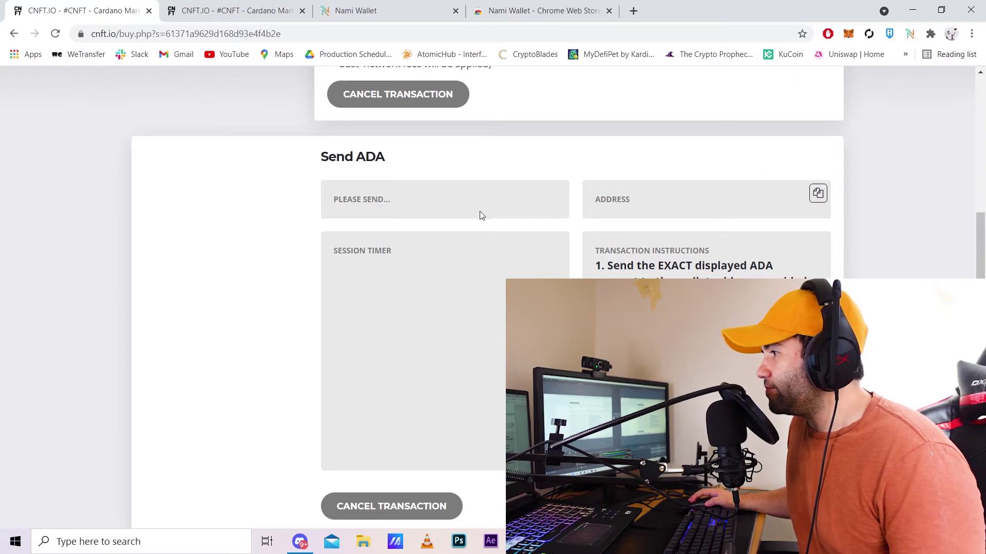
scroll(500, 329, down, 9)
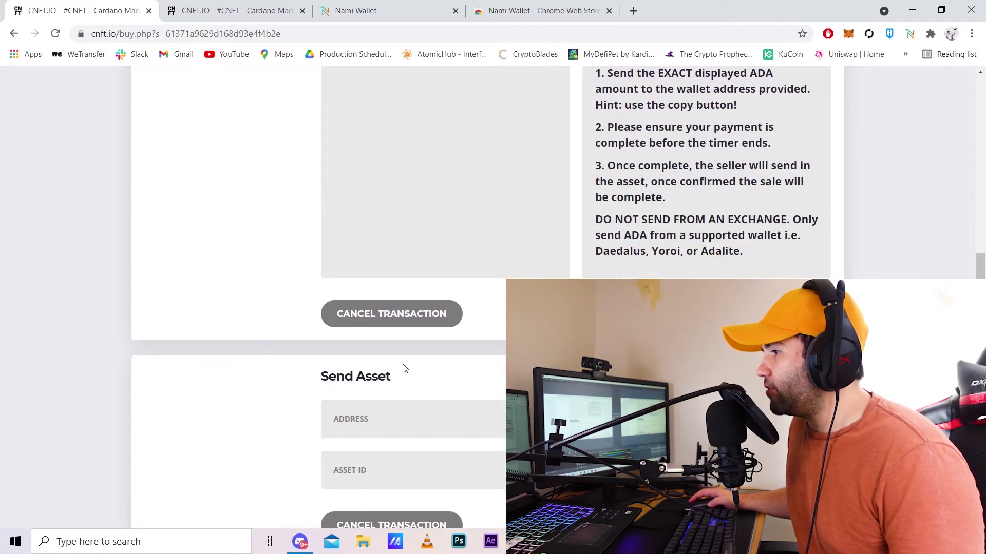
scroll(403, 367, up, 5)
scroll(395, 315, down, 2)
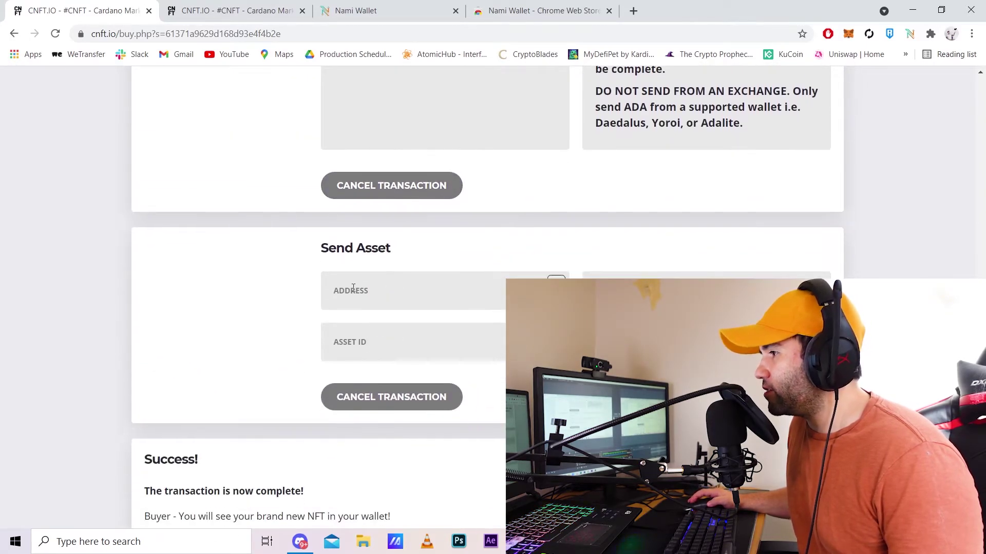
scroll(372, 300, down, 2)
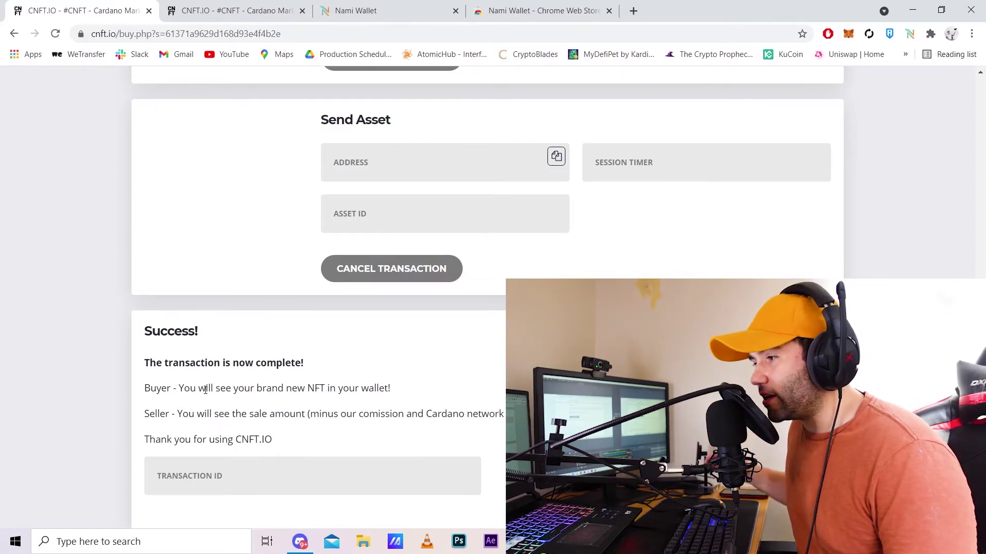
scroll(347, 368, up, 15)
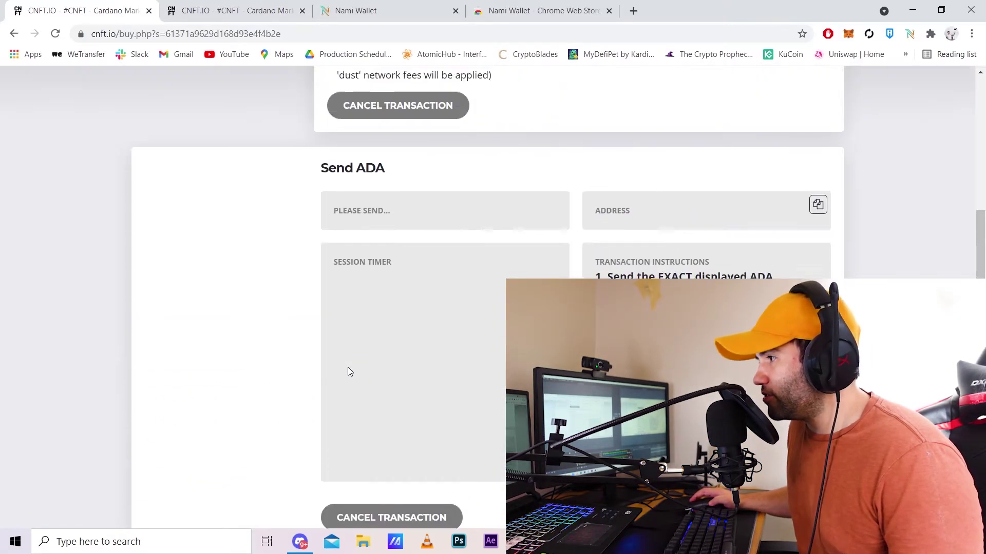
scroll(394, 321, down, 15)
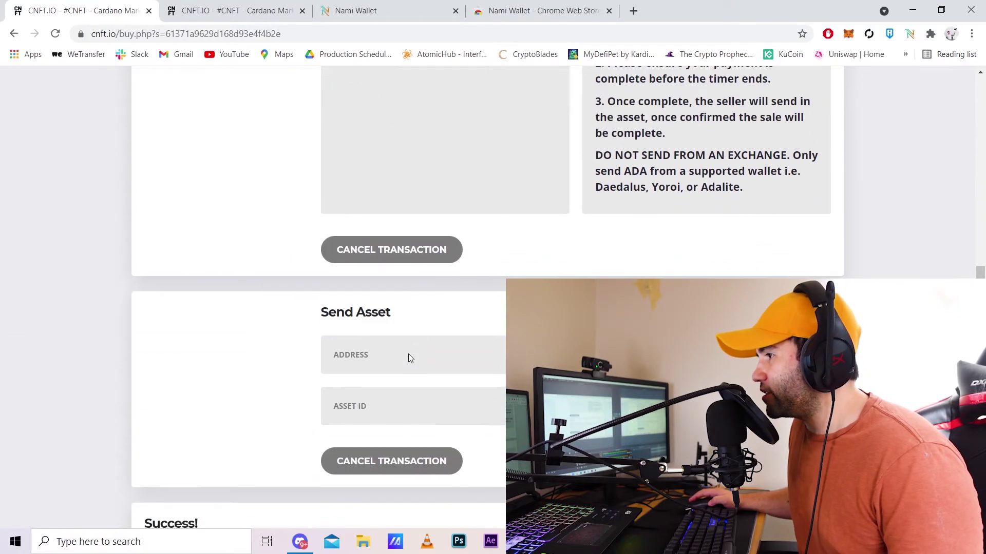
scroll(447, 392, down, 5)
scroll(308, 308, up, 15)
Return to the now-reserved CryptoDino #08672 page and list the browser extensions.
click(13, 34)
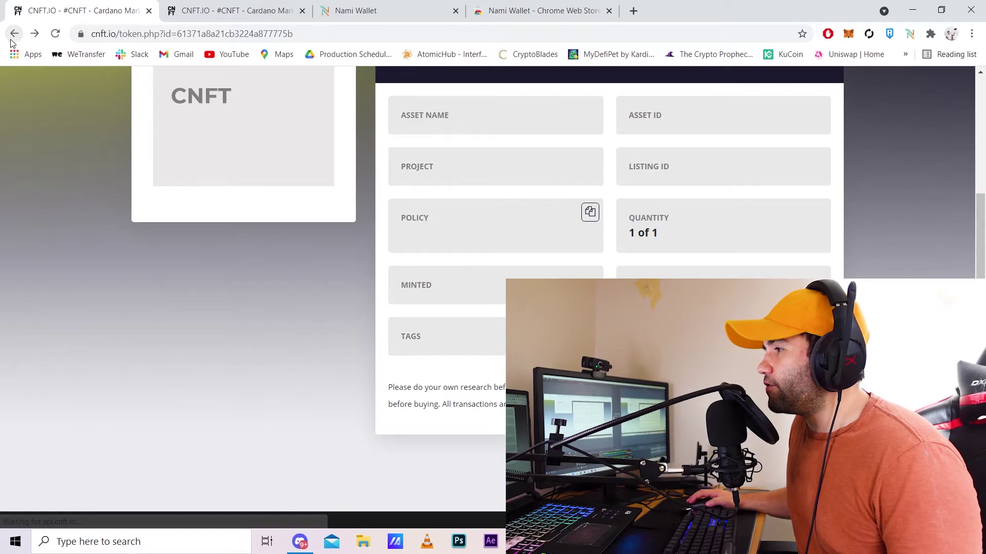
scroll(18, 77, up, 8)
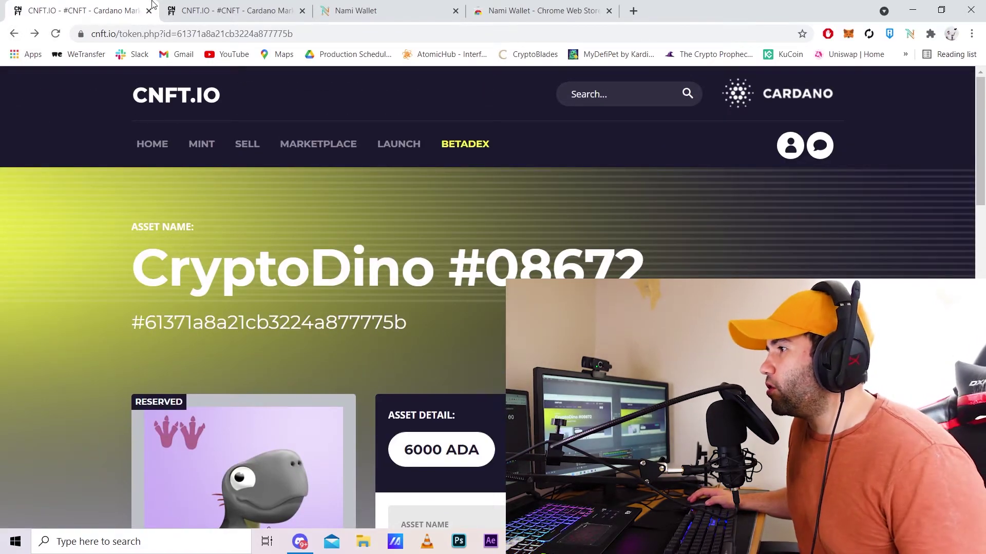
click(930, 34)
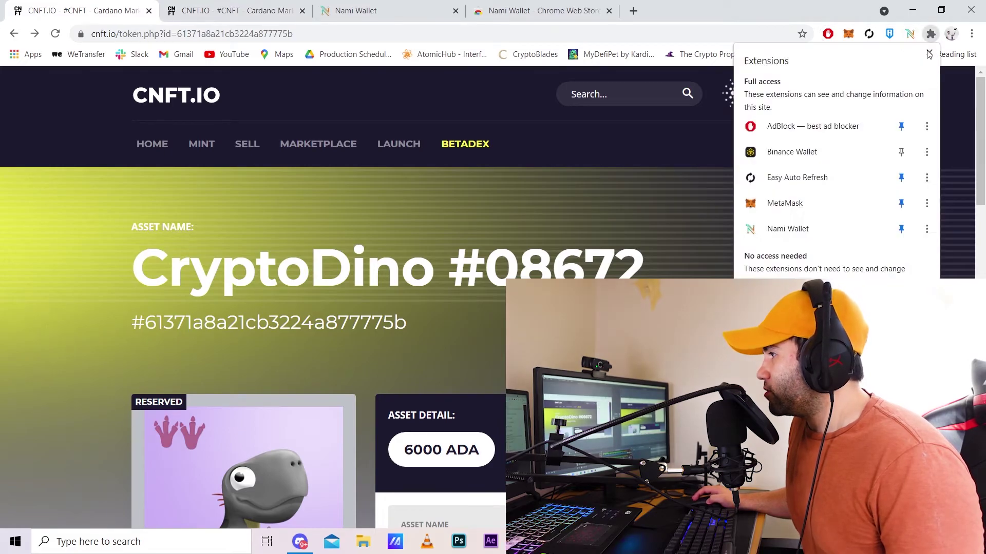
Launch Yoroi, view its hardware-connect or create-wallet welcome page, then leave its tab.
click(786, 303)
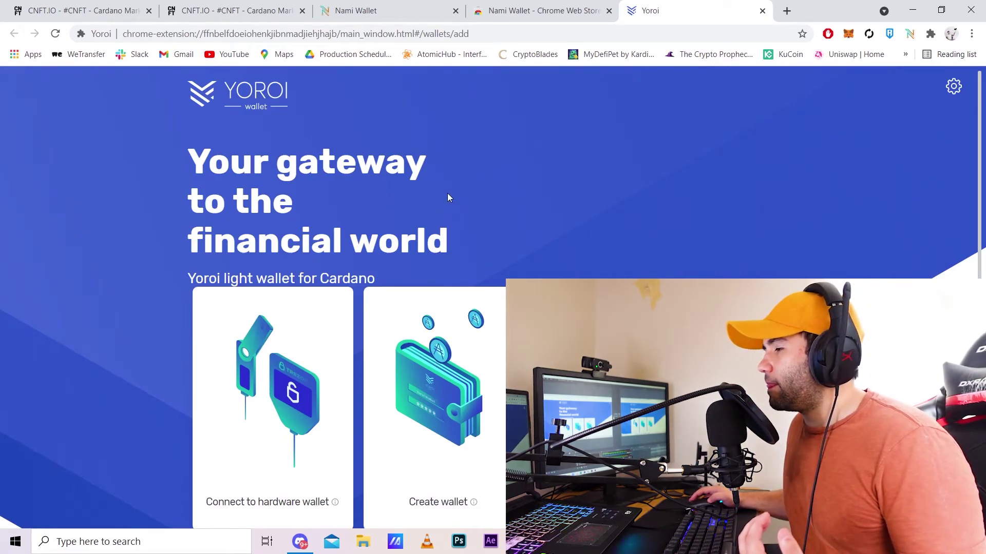
scroll(476, 185, down, 2)
scroll(472, 188, up, 2)
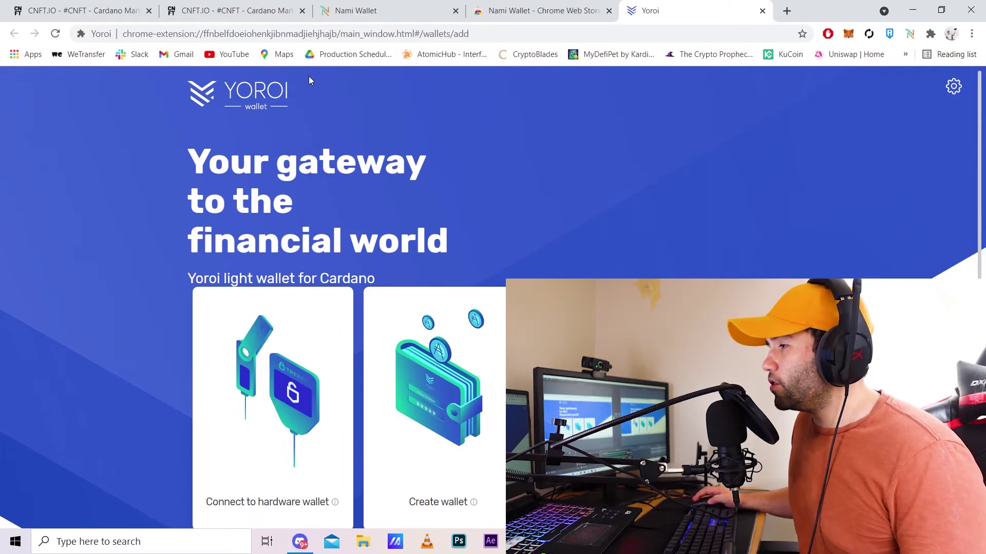
click(352, 11)
Switch through the CNFT.io tabs to the 2.59388 ADA payment request with its session timer.
click(86, 6)
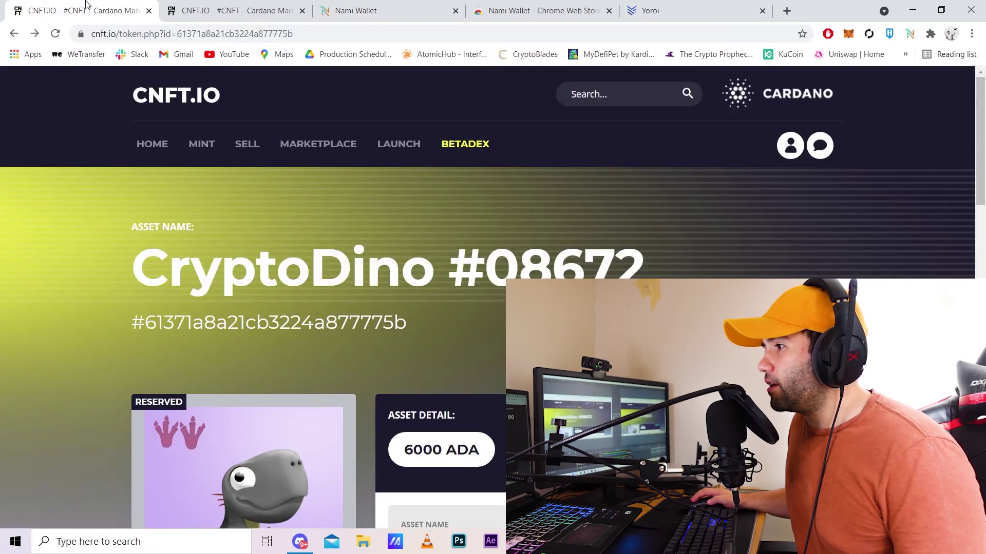
click(182, 17)
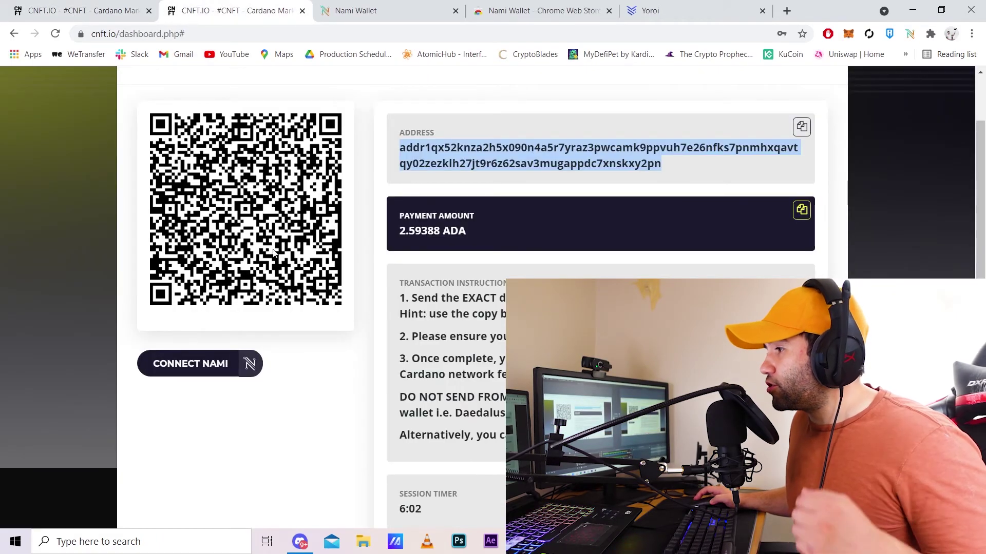